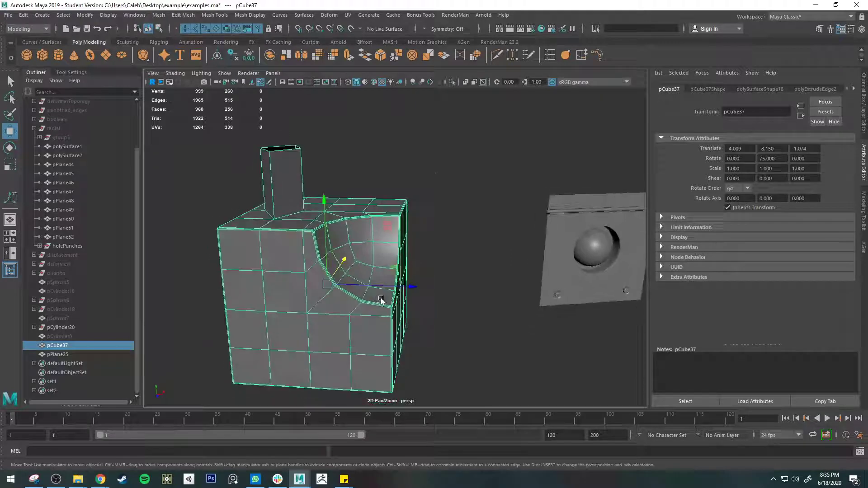
- Try scaling the notched cube uniformly to about 1.533 and rotating it around its central pivot, undoing each transformation
key(e)
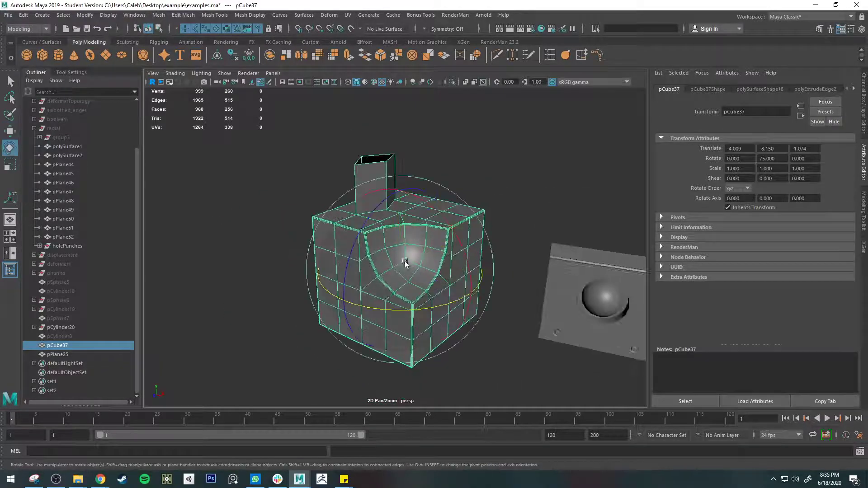
key(w)
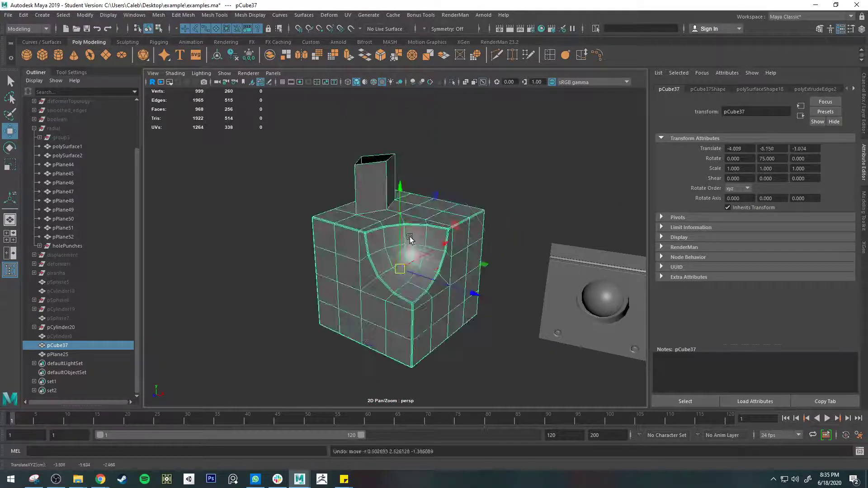
key(r)
drag(400, 269, 478, 229)
key(q)
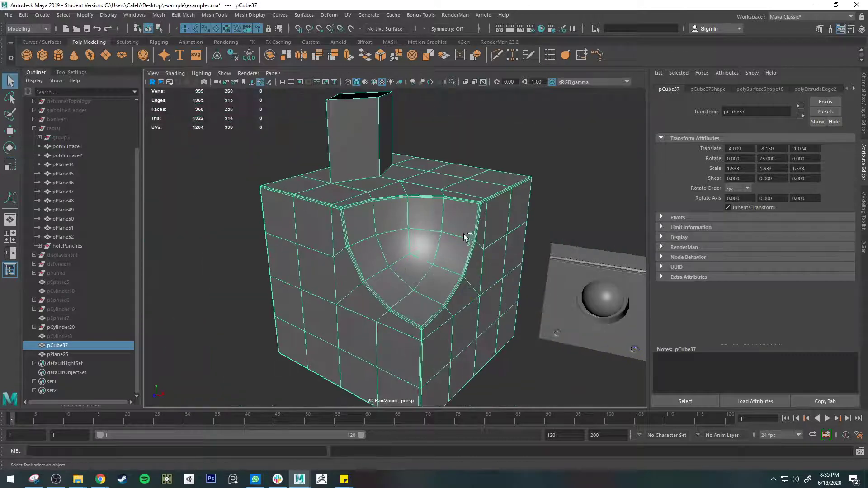
key(ctrl+z)
key(e)
drag(354, 252, 344, 289)
key(ctrl+z)
- Try moving the cube's pivot to its lower front corner and rotating and scaling the cube from there, undoing it all
key(d)
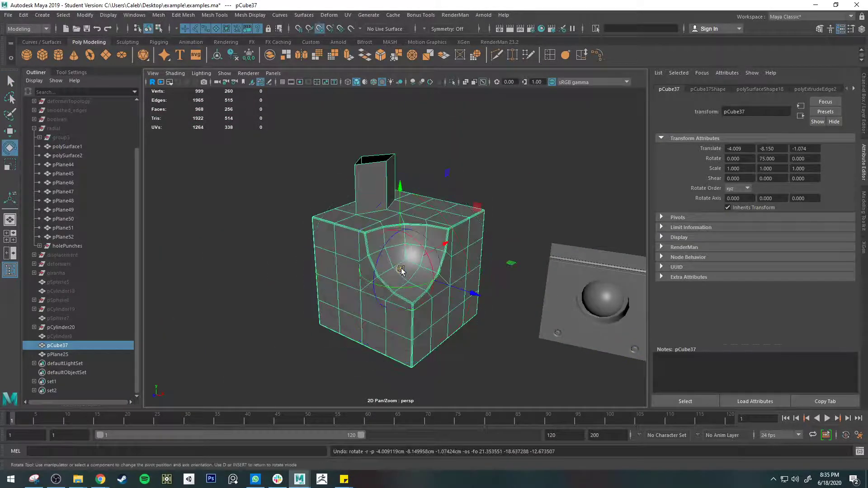
drag(401, 270, 413, 368)
drag(391, 331, 481, 361)
key(ctrl+z)
key(r)
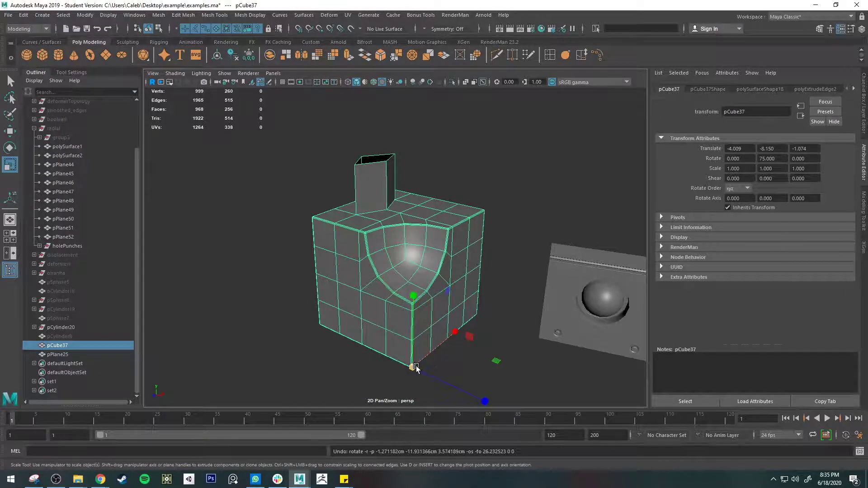
drag(416, 369, 812, 347)
key(ctrl+z)
key(ctrl+z)
key(ctrl+z)
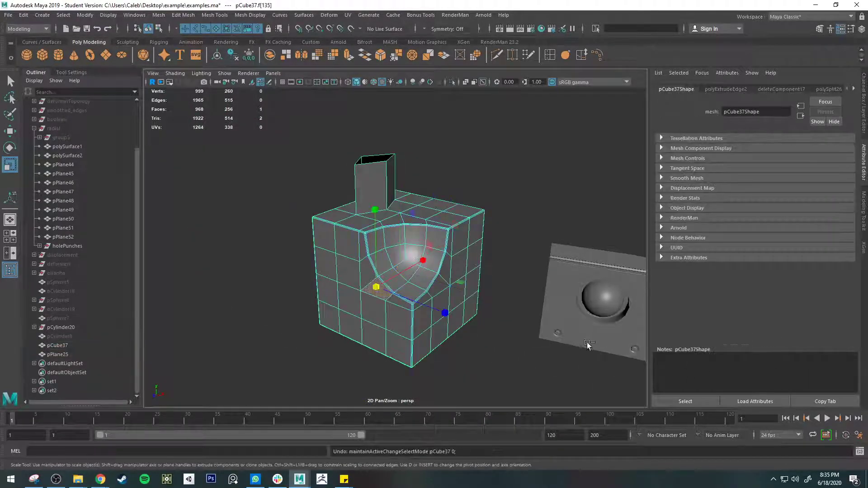
- Return the notched cube to object selection with the Move tool and examine its central pivot from different sides and distances
key(q)
right_drag(407, 229, 457, 216)
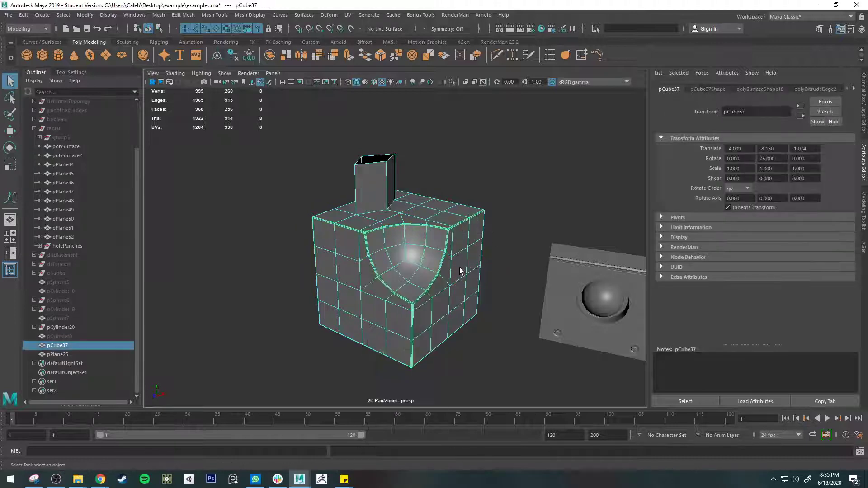
key(w)
alt+drag(332, 308, 421, 255)
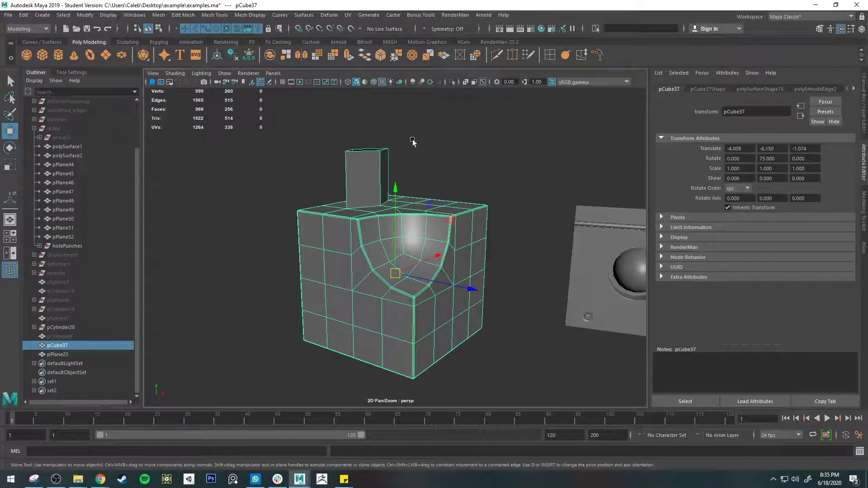
scroll(353, 165, down, 3)
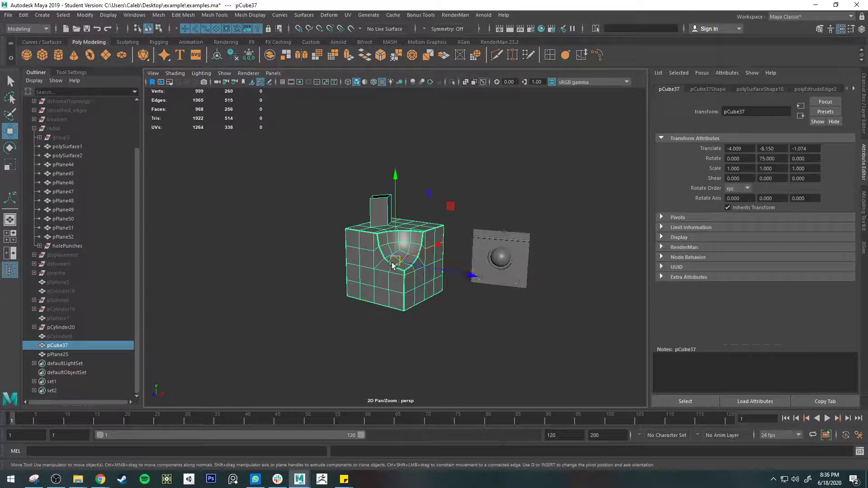
scroll(400, 262, up, 5)
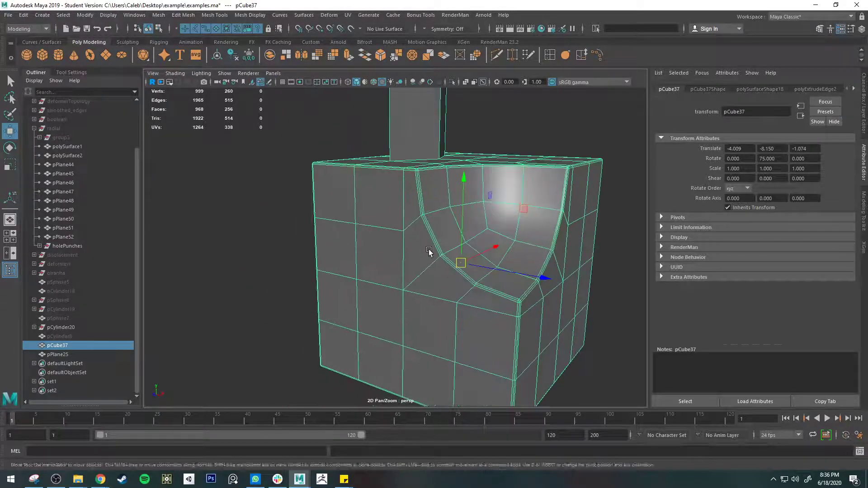
alt+drag(400, 263, 311, 242)
- Switch the cube to edge selection and select single horizontal edges on the side beside the notch, one at a time
right_drag(317, 230, 321, 206)
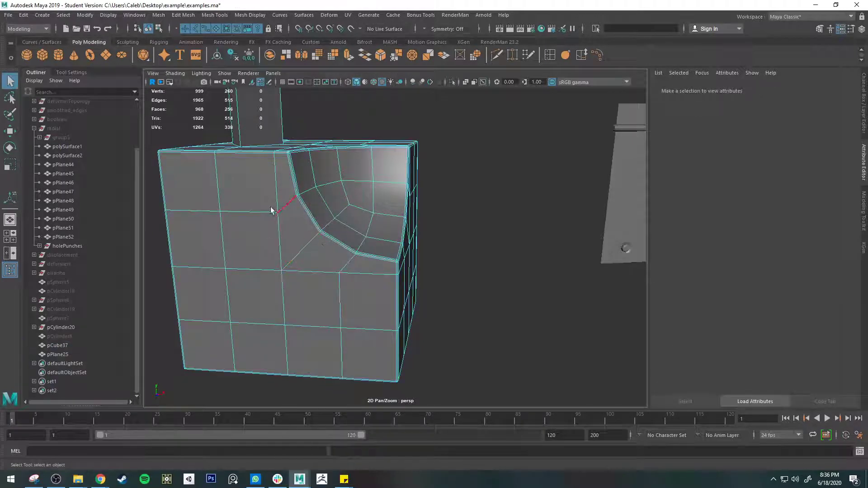
alt+middle_drag(271, 211, 369, 252)
click(369, 257)
key(w)
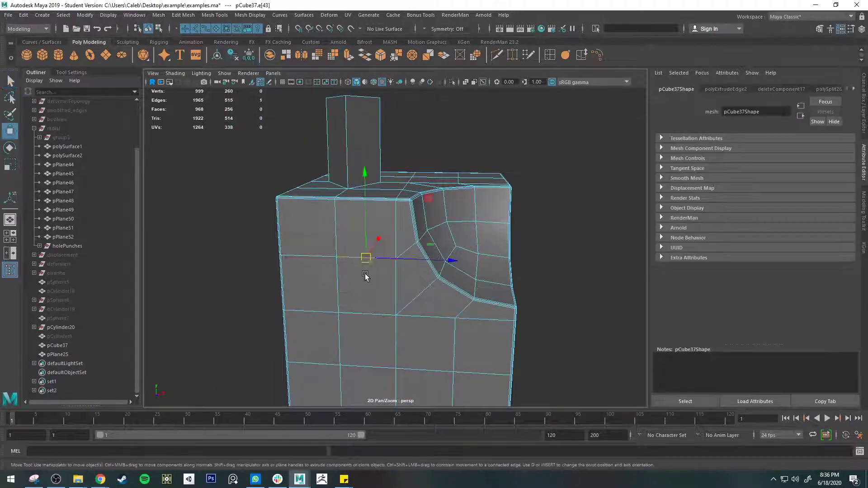
alt+drag(404, 285, 94, 135)
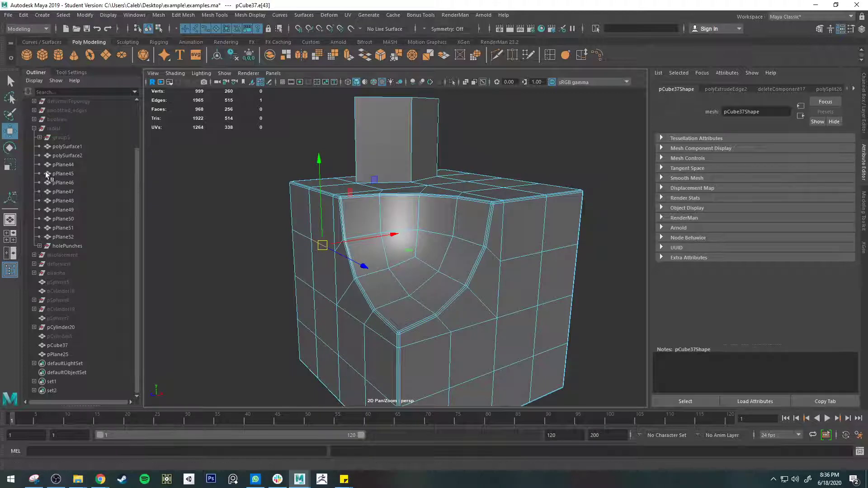
alt+drag(310, 270, 489, 200)
scroll(441, 292, up, 3)
alt+drag(395, 339, 406, 264)
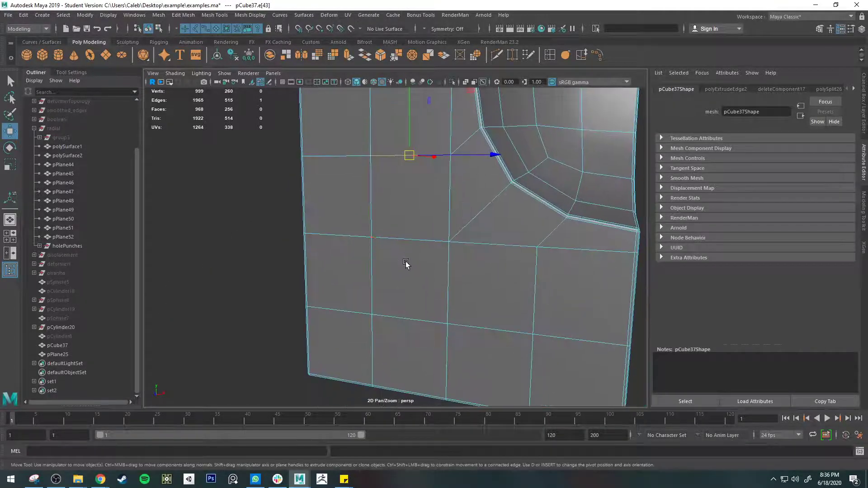
click(408, 241)
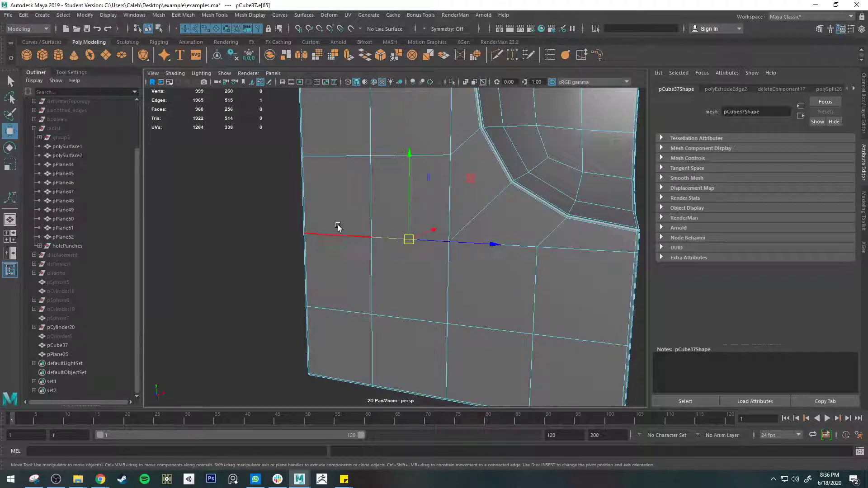
click(338, 235)
- Switch the cube to face selection and select individual faces below and beside the notch, ending on the second-row middle face
right_drag(353, 211, 357, 242)
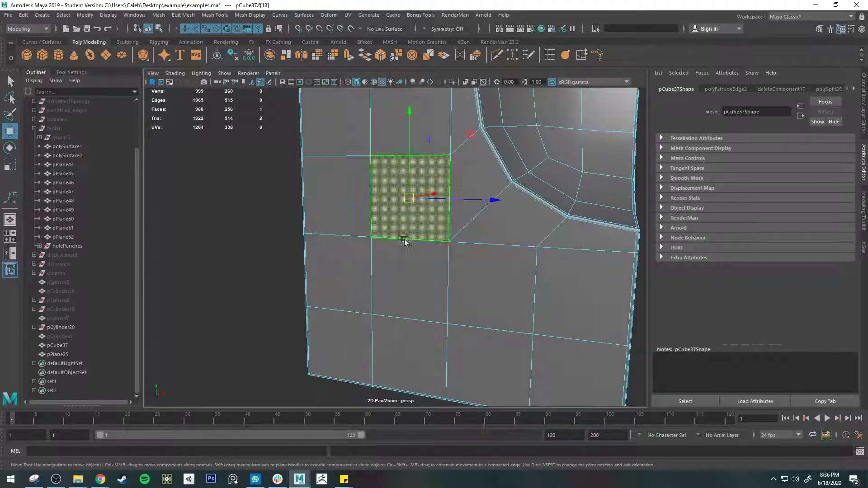
click(407, 280)
click(497, 290)
click(413, 348)
click(507, 371)
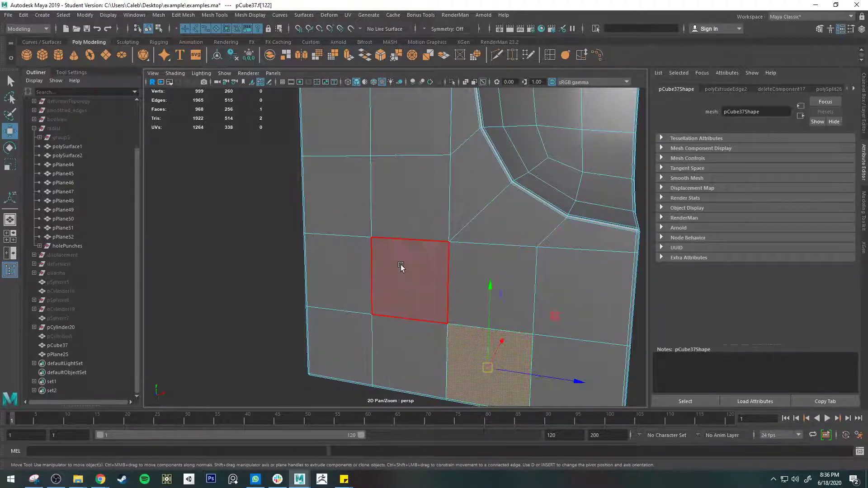
click(401, 267)
click(402, 181)
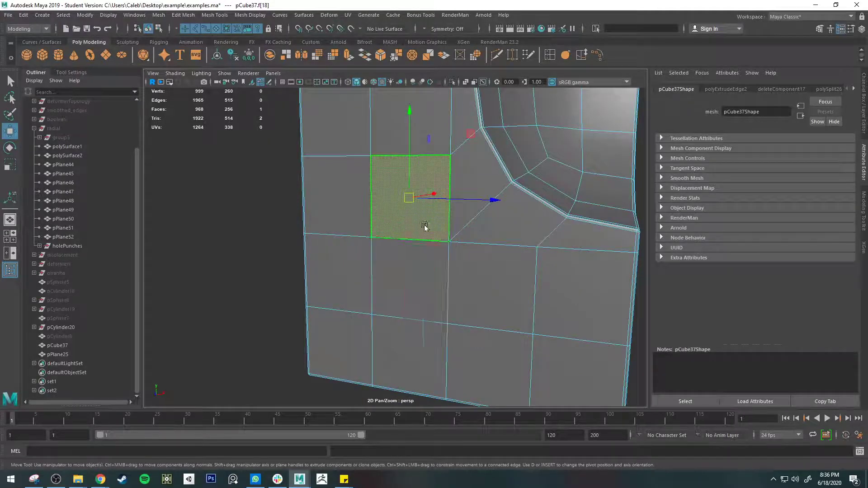
- Select the four corner vertices of the second-row quad beside the notch and try moving them together, undoing the move
right_drag(425, 227, 388, 168)
click(376, 156)
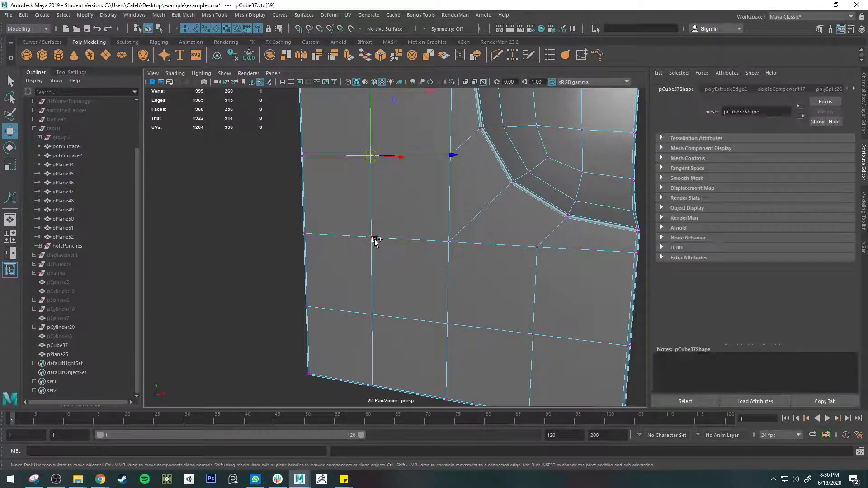
shift+click(373, 238)
alt+middle_drag(435, 230, 416, 288)
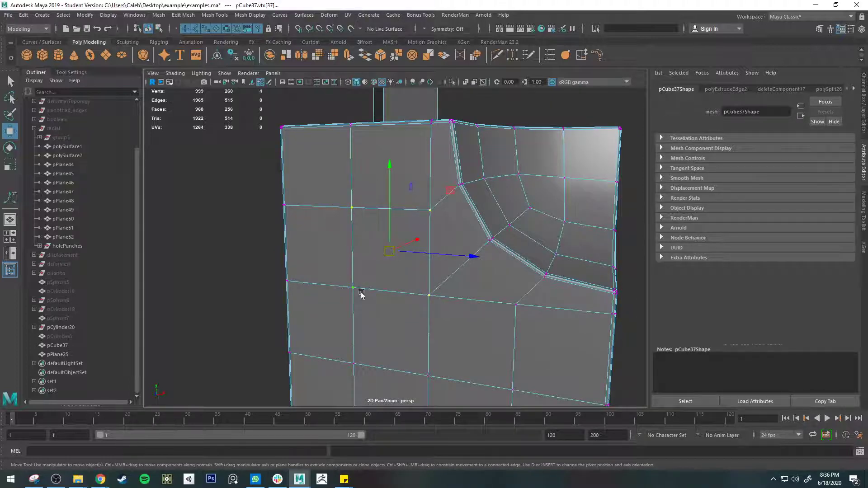
middle_drag(432, 246, 291, 199)
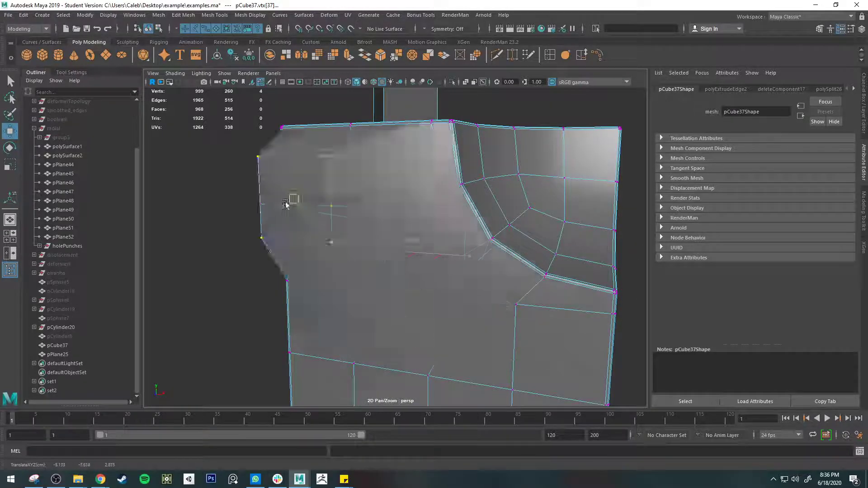
key(ctrl+z)
- Show the Move Tool settings and toggle pivot editing on and off for the four selected vertices, keeping their selection
click(71, 74)
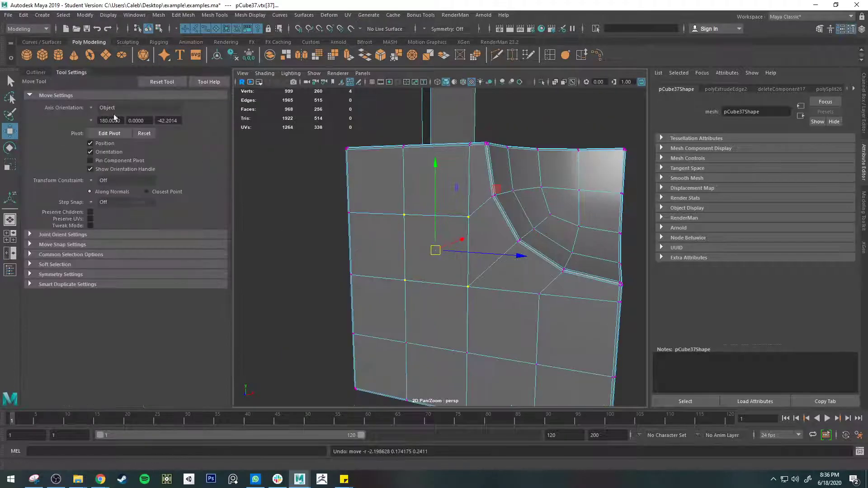
alt+drag(378, 225, 310, 192)
alt+drag(385, 222, 523, 261)
key(d)
alt+drag(467, 239, 486, 242)
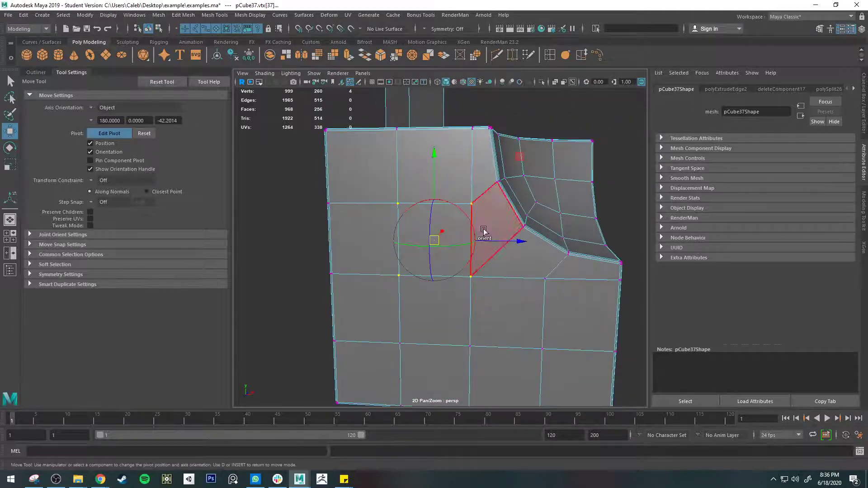
key(shift+z)
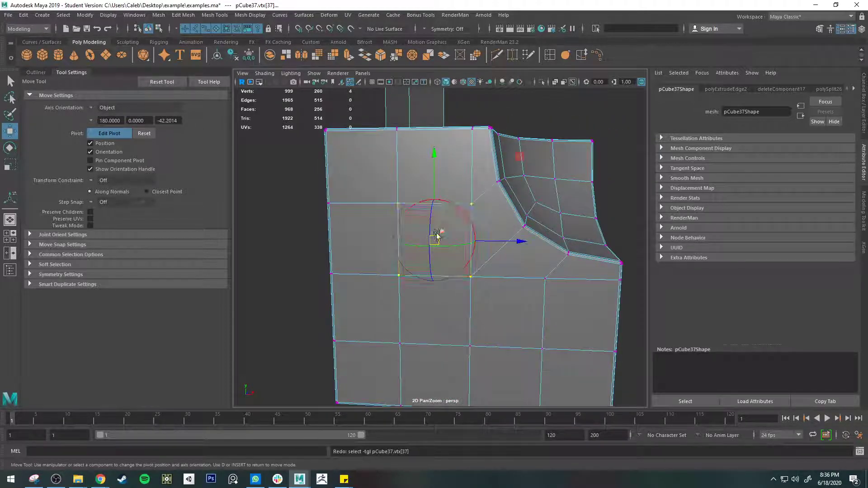
key(d)
- Try scaling the four selected vertices uniformly from their shared centre with the Scale tool, undoing each attempt
key(e)
key(r)
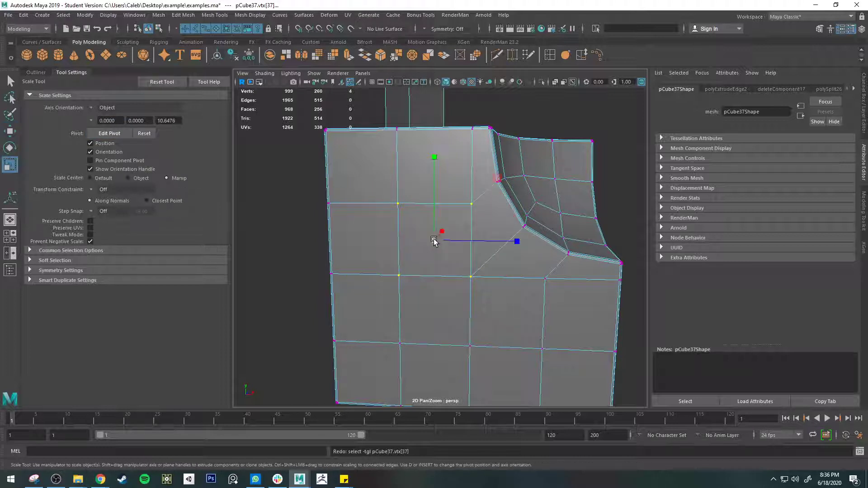
mouse_move(434, 241)
mouse_down()
mouse_move(475, 244)
mouse_move(441, 239)
mouse_move(447, 243)
mouse_up()
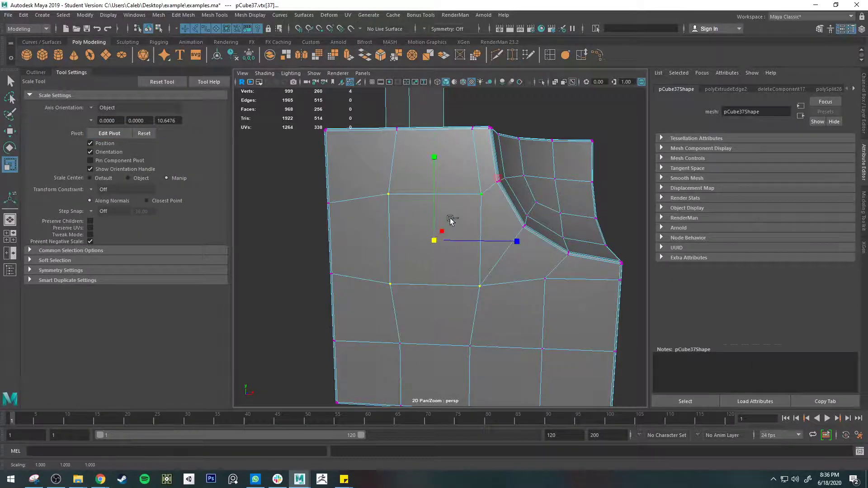
key(ctrl+z)
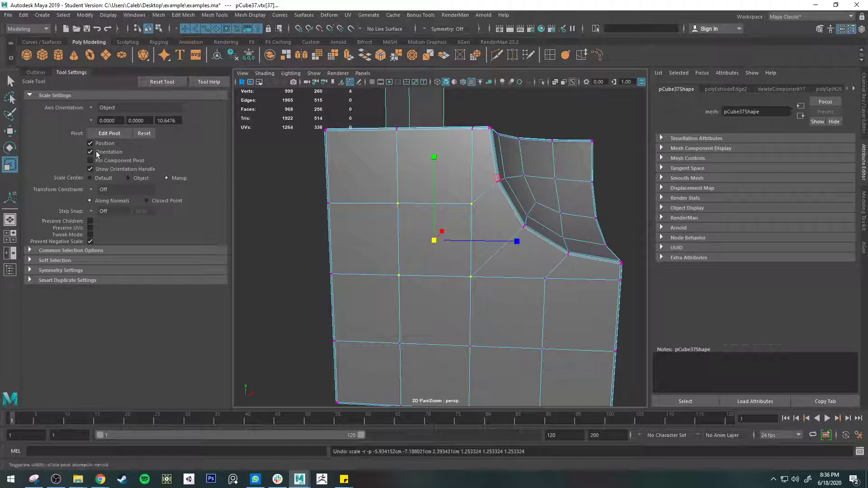
drag(441, 244, 494, 252)
key(ctrl+z)
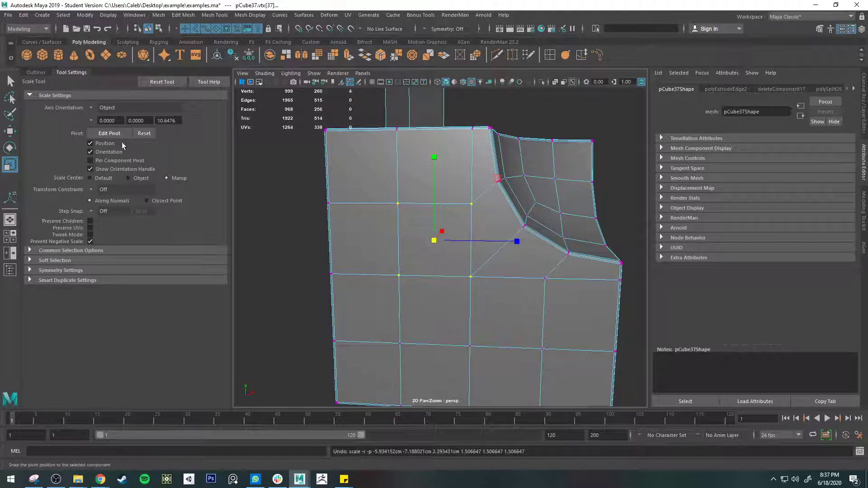
- Edit the vertex selection's pivot with point snapping enabled, snap it to the quad's lower vertex nearest the notch, and end pivot editing
click(110, 133)
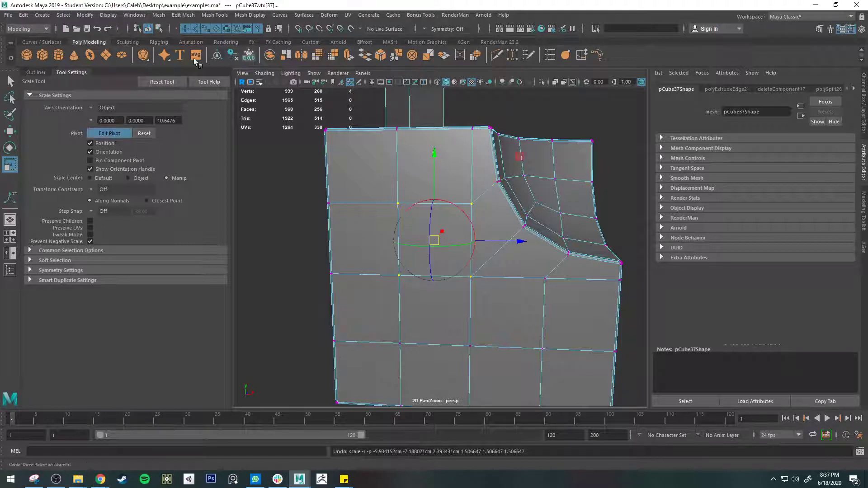
click(320, 28)
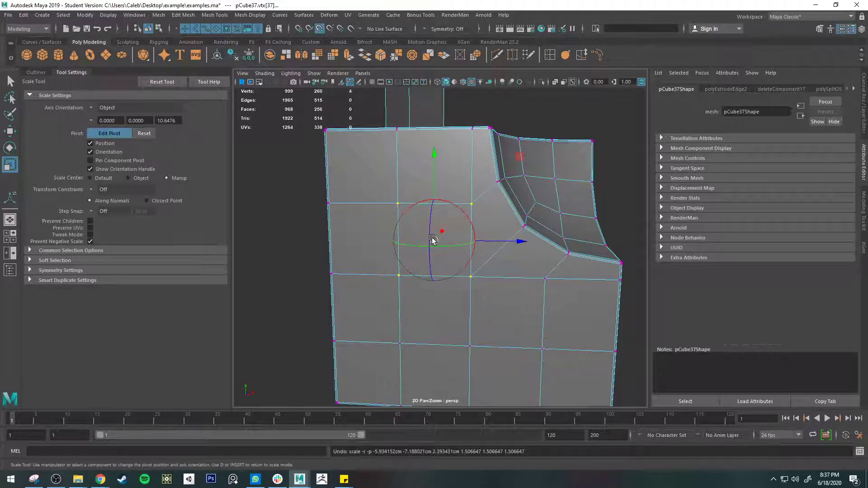
drag(440, 233, 470, 277)
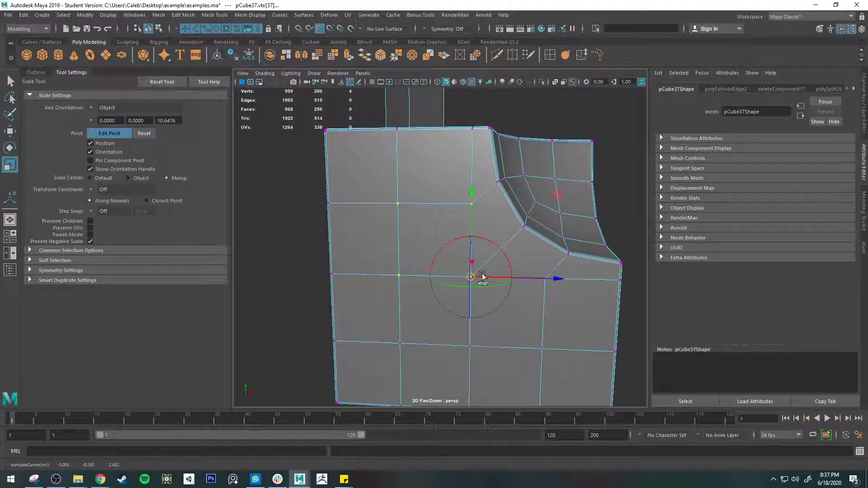
key(Insert)
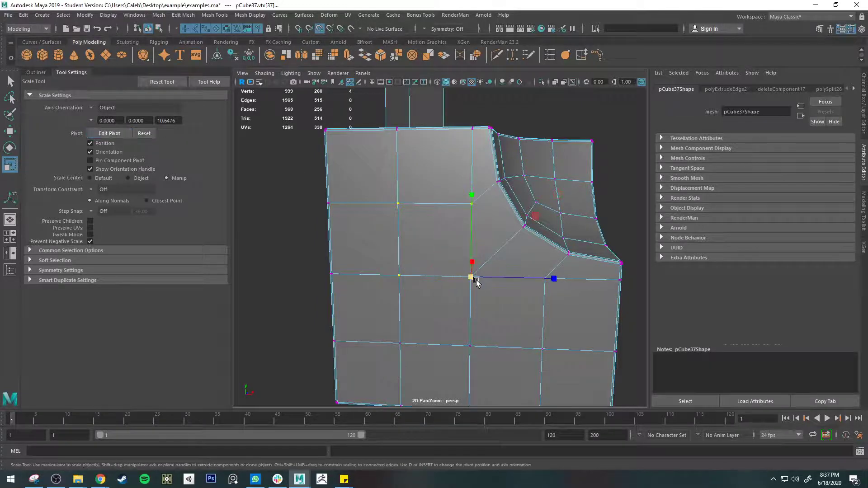
- Try scaling the four selected vertices uniformly from the pivot snapped to the quad's corner, undoing each attempt
mouse_move(476, 282)
mouse_down()
mouse_move(500, 283)
mouse_move(470, 277)
mouse_move(506, 281)
mouse_move(470, 276)
mouse_up()
key(ctrl+z)
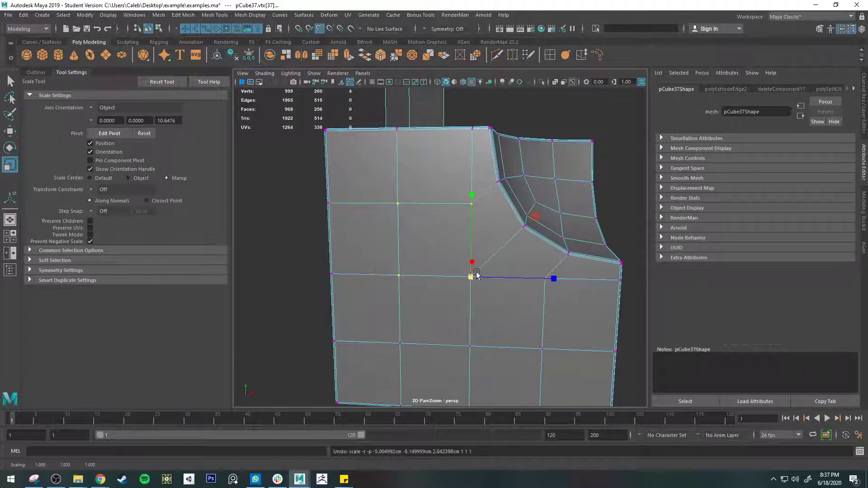
drag(471, 279, 426, 263)
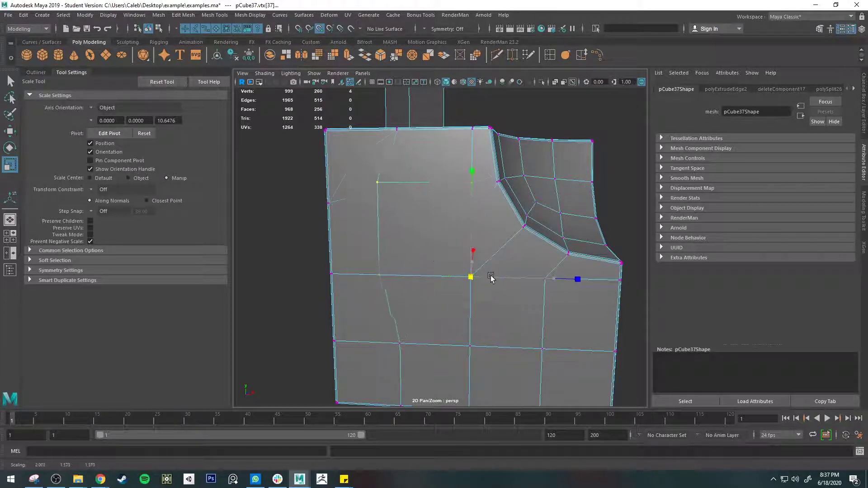
mouse_move(491, 278)
mouse_down()
mouse_move(502, 285)
mouse_move(474, 277)
mouse_move(524, 284)
mouse_move(487, 279)
mouse_up()
key(ctrl+z)
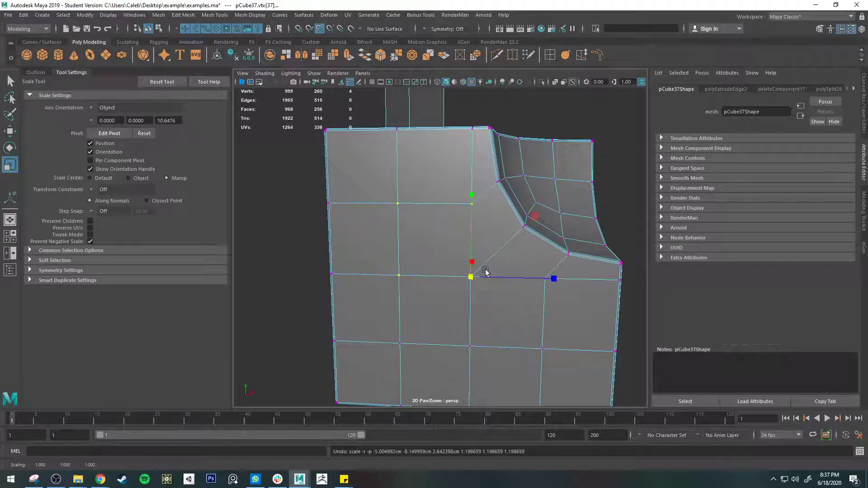
- Reset the vertex selection's pivot and return to object mode with the whole cube selected and the Move tool active
click(144, 133)
alt+drag(489, 271, 471, 297)
key(q)
mouse_move(484, 230)
right_down()
mouse_move(521, 229)
mouse_move(527, 218)
mouse_move(471, 223)
right_up()
key(e)
drag(444, 207, 490, 236)
key(w)
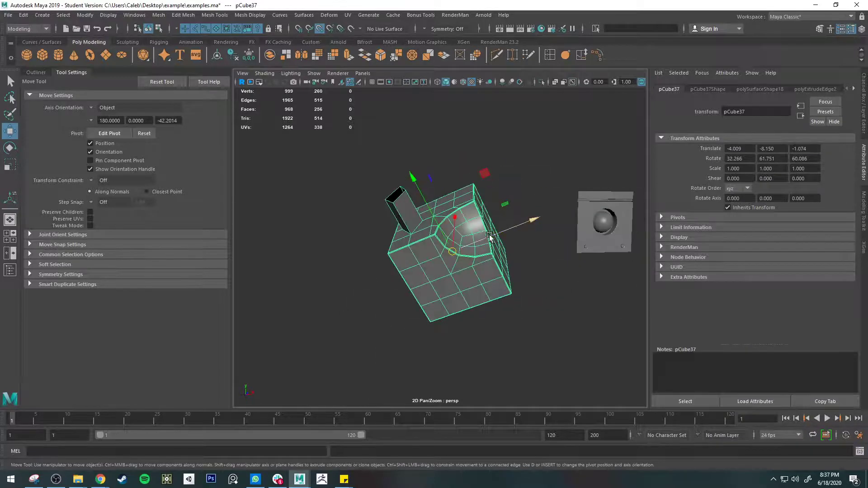
- Select the separate plane with the round bump and frame it to examine its move axes
click(621, 232)
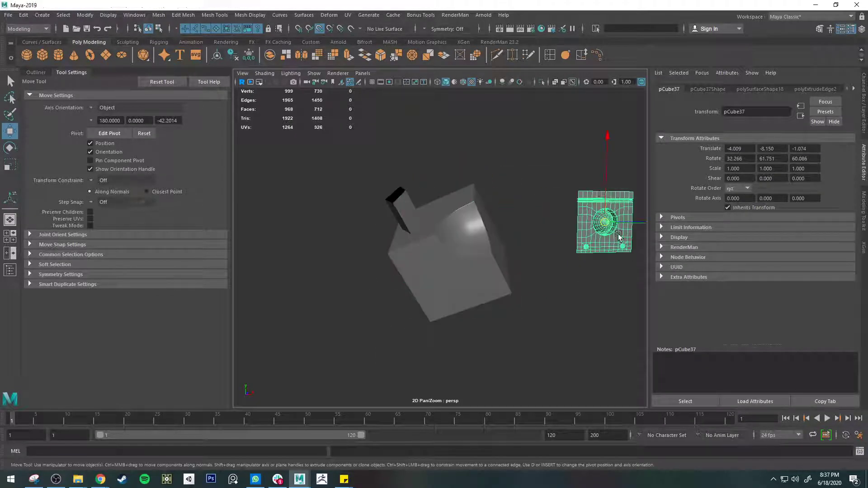
key(f)
alt+drag(409, 228, 421, 208)
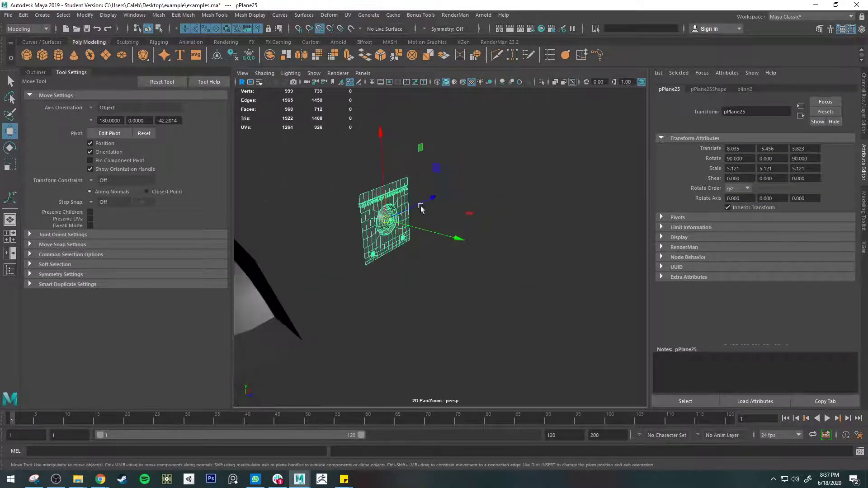
alt+drag(454, 182, 477, 248)
- Select the cube, switch it to vertex mode and select a single vertex on the flat face beside the spherical notch
click(505, 238)
right_drag(418, 230, 379, 225)
click(444, 245)
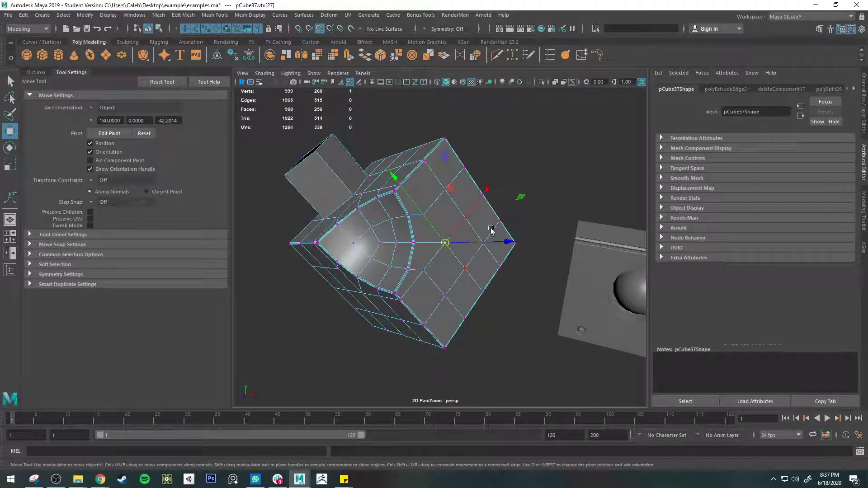
mouse_move(444, 223)
alt+mouse_down()
mouse_move(479, 228)
mouse_move(506, 217)
mouse_move(447, 208)
alt+mouse_up()
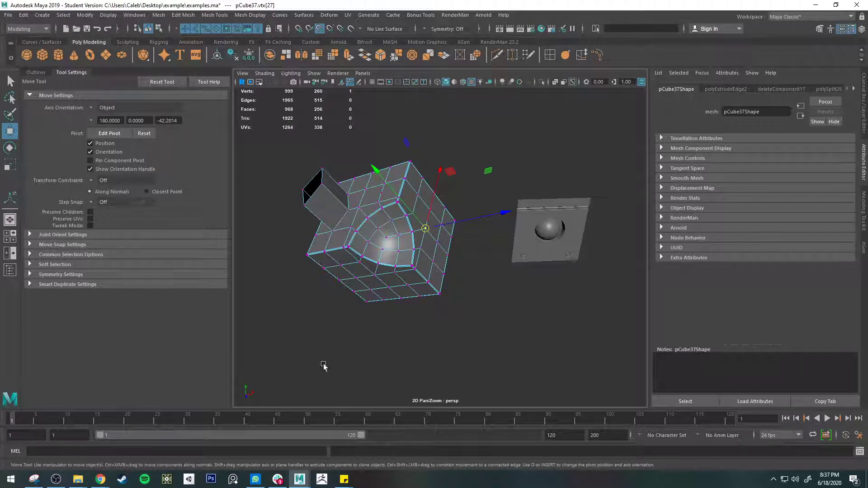
- Set the Move tool's axis orientation to World for the selected vertex
click(90, 108)
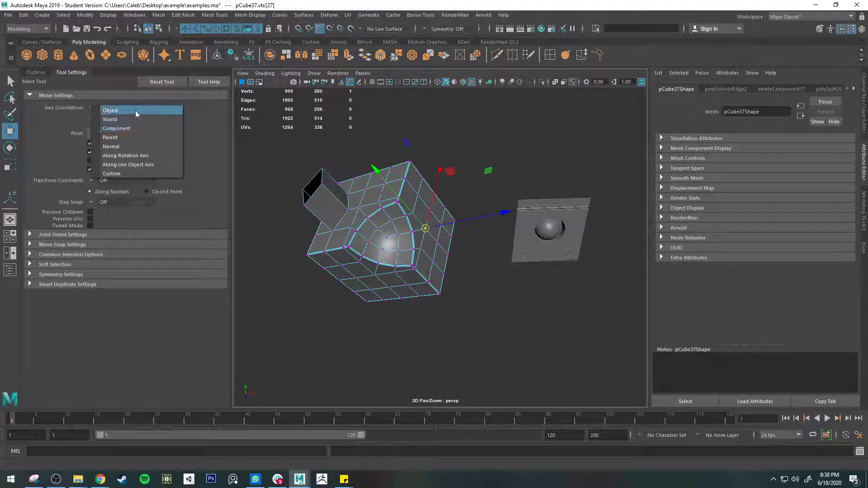
click(134, 118)
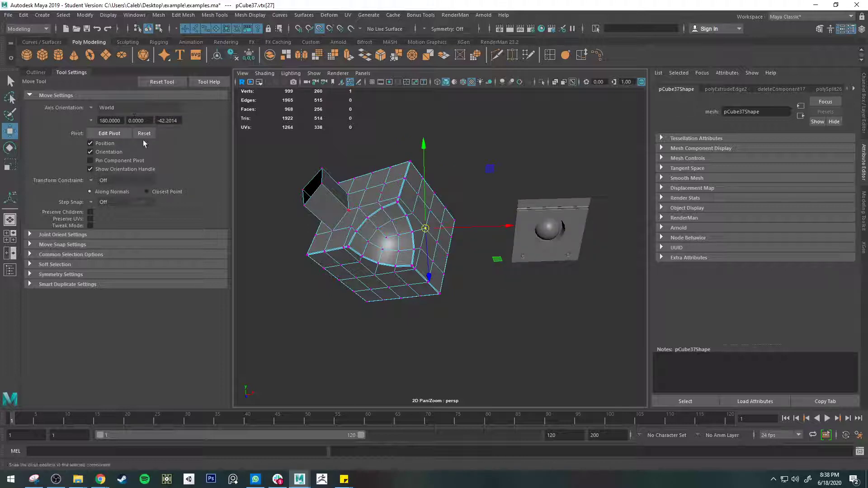
alt+drag(471, 221, 452, 226)
- Set the axis orientation to Component and select several single vertices on the flat face in turn to compare their axes
click(92, 108)
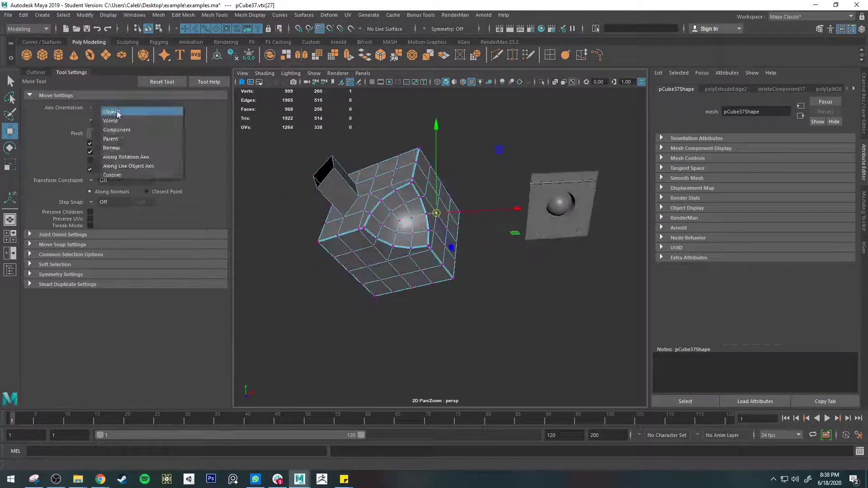
click(131, 132)
scroll(493, 224, up, 5)
alt+drag(482, 213, 512, 238)
click(518, 250)
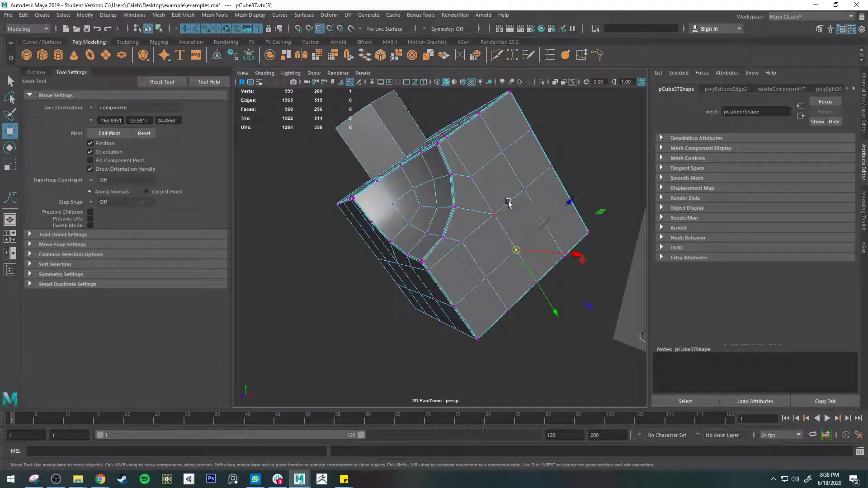
click(525, 189)
click(480, 171)
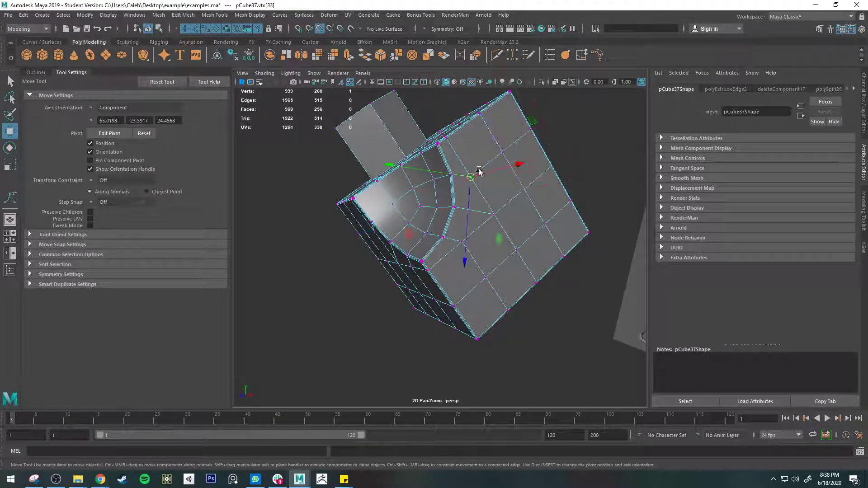
click(486, 279)
alt+drag(462, 264, 310, 209)
- Set the axis orientation back to Object and select the flat-face vertex joined to the middle of the notch rim
click(100, 108)
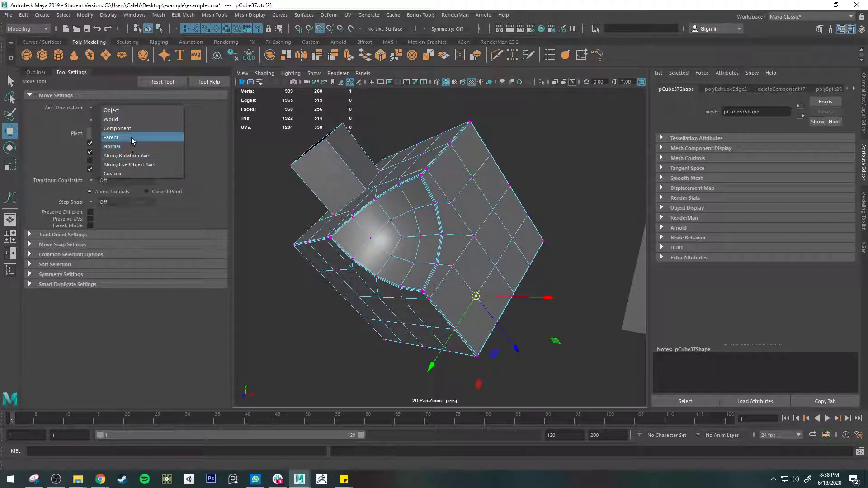
click(125, 111)
alt+drag(479, 210, 436, 219)
key(q)
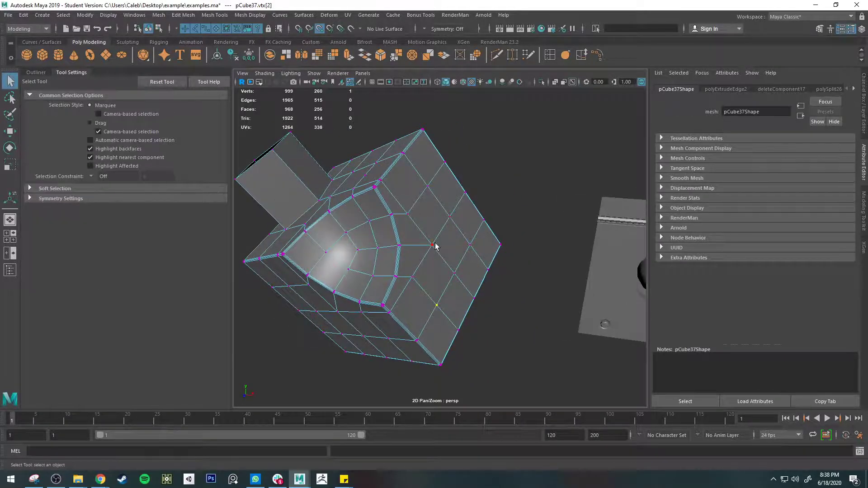
alt+right_drag(429, 242, 483, 236)
key(w)
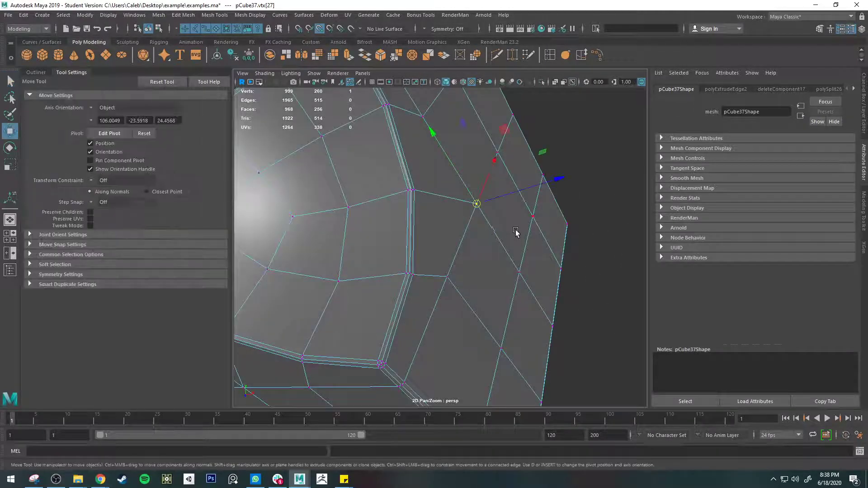
alt+drag(516, 231, 500, 236)
- Start editing the selected vertex's pivot and align it to an interior edge near the flat face's upper border
key(d)
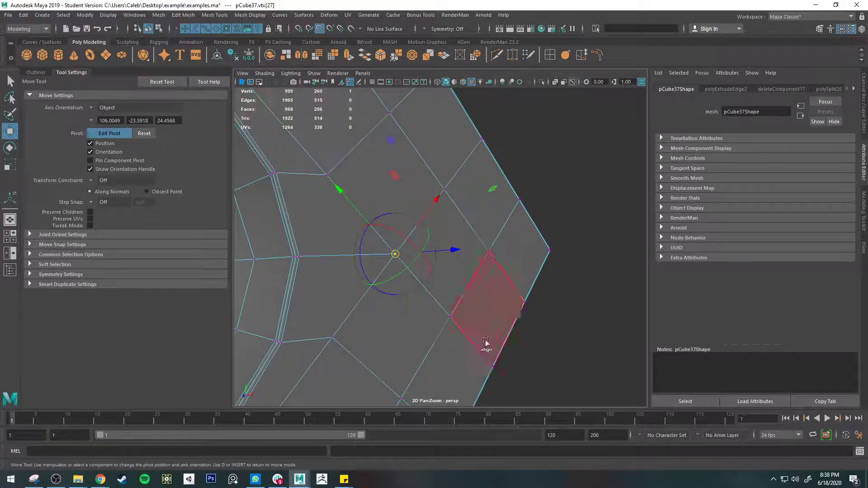
alt+drag(369, 184, 440, 232)
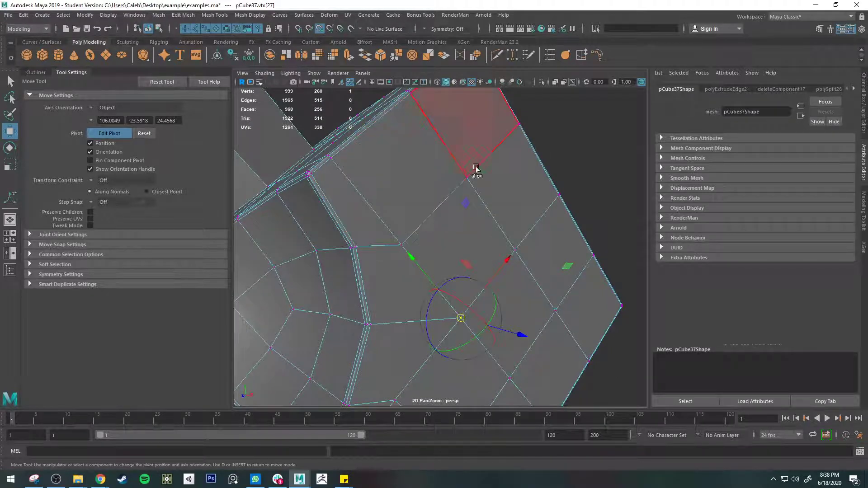
click(448, 144)
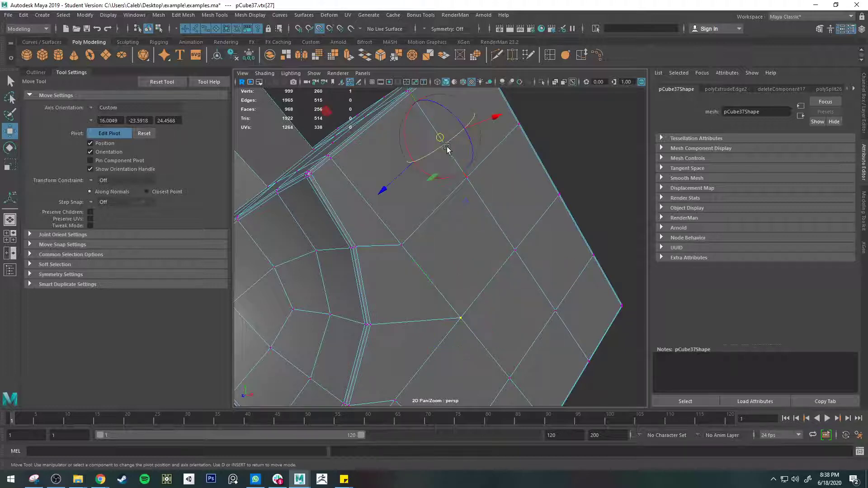
- Realign the vertex's pivot to other components of the flat face, ending on the neighbouring vertex farther up along the notch rim
alt+drag(447, 144, 472, 208)
click(457, 248)
alt+middle_drag(469, 296, 476, 189)
alt+drag(455, 203, 495, 249)
scroll(464, 223, down, 5)
scroll(506, 226, up, 5)
click(443, 181)
scroll(453, 183, down, 4)
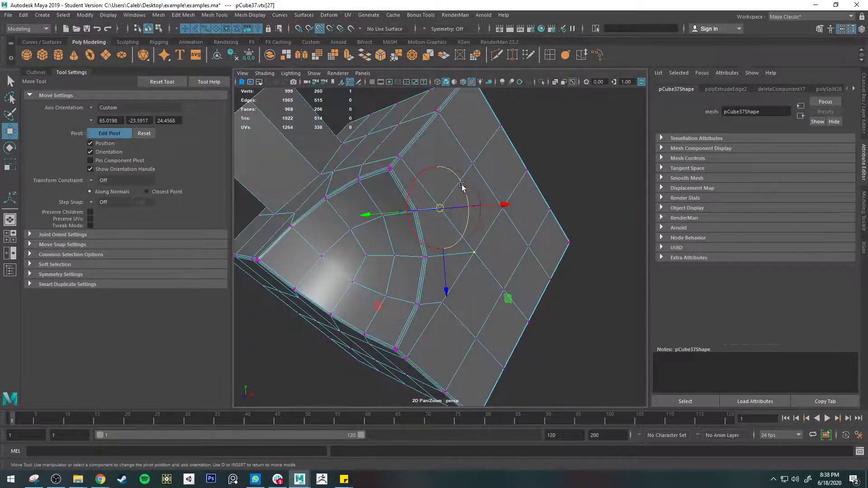
alt+drag(427, 182, 428, 225)
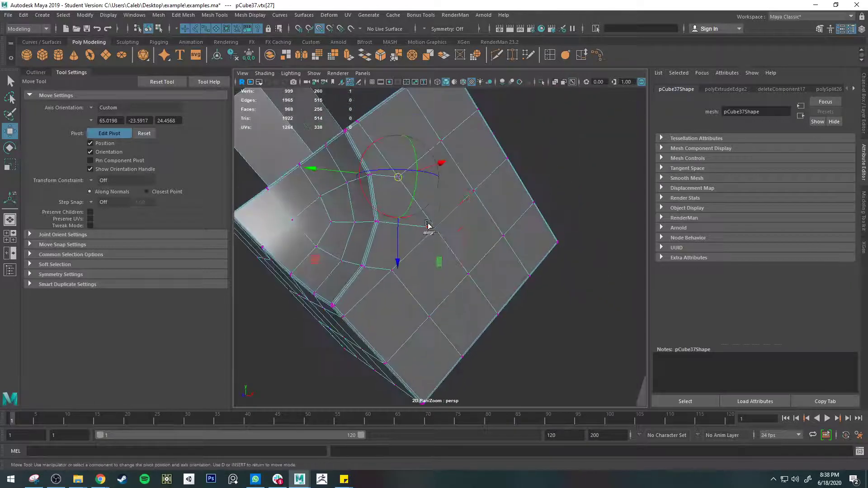
scroll(421, 224, up, 3)
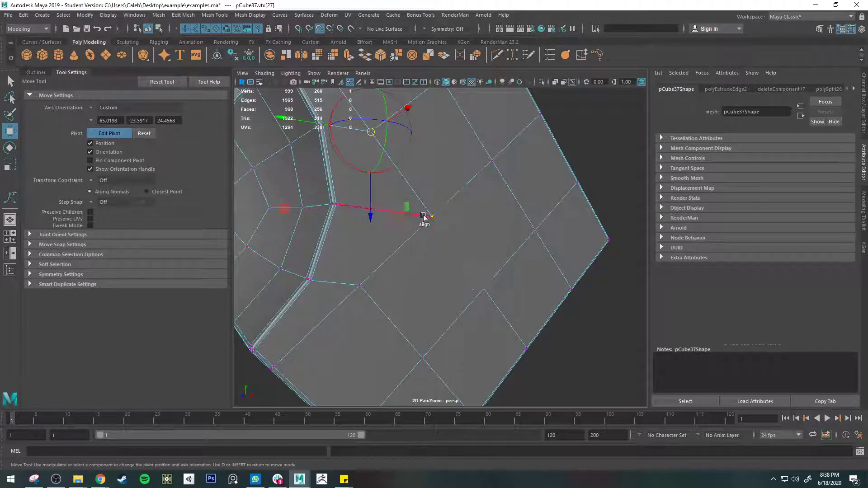
alt+drag(444, 277, 382, 267)
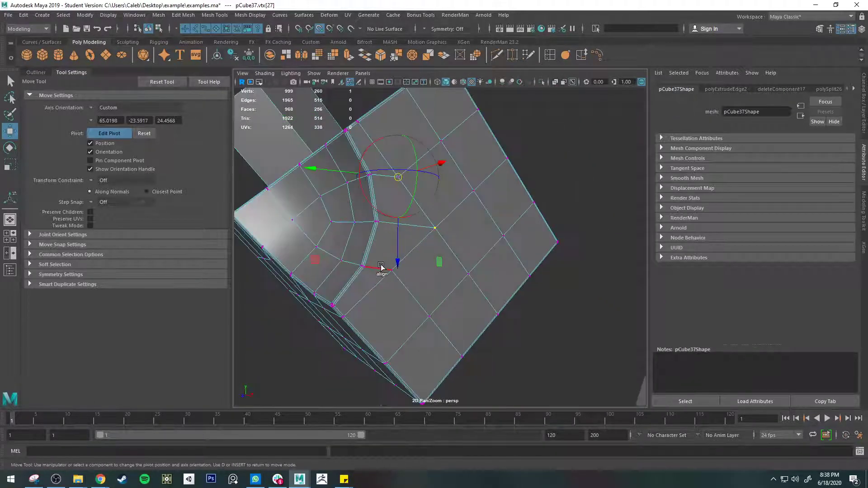
- End pivot editing, switch to face mode and select a face inside the spherical notch with the Move tool
mouse_move(443, 273)
right_down()
mouse_move(439, 281)
mouse_move(443, 273)
right_up()
key(q)
click(447, 275)
right_drag(437, 230, 437, 255)
click(431, 258)
click(337, 244)
key(w)
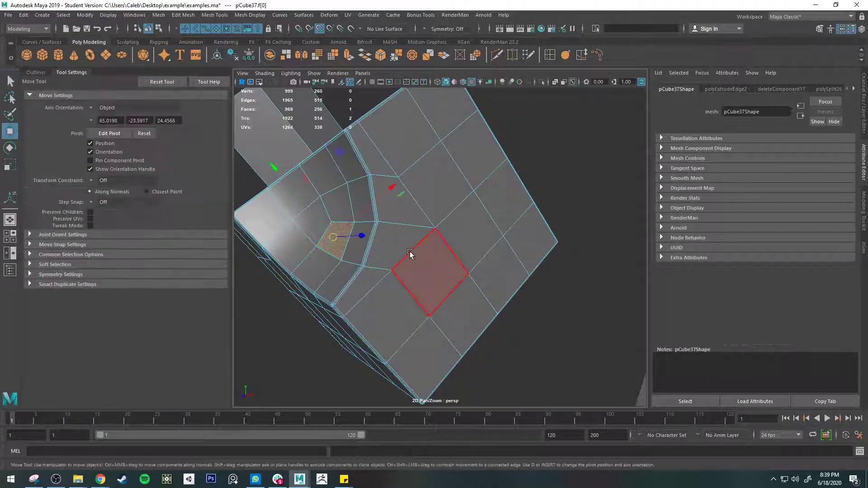
- Try moving the selected notch face along its object-oriented axes, undoing each attempt
mouse_move(398, 240)
alt+mouse_down()
mouse_move(464, 247)
mouse_move(459, 200)
mouse_move(495, 244)
mouse_move(415, 278)
mouse_move(399, 230)
alt+mouse_up()
scroll(399, 230, up, 5)
alt+drag(449, 217, 420, 223)
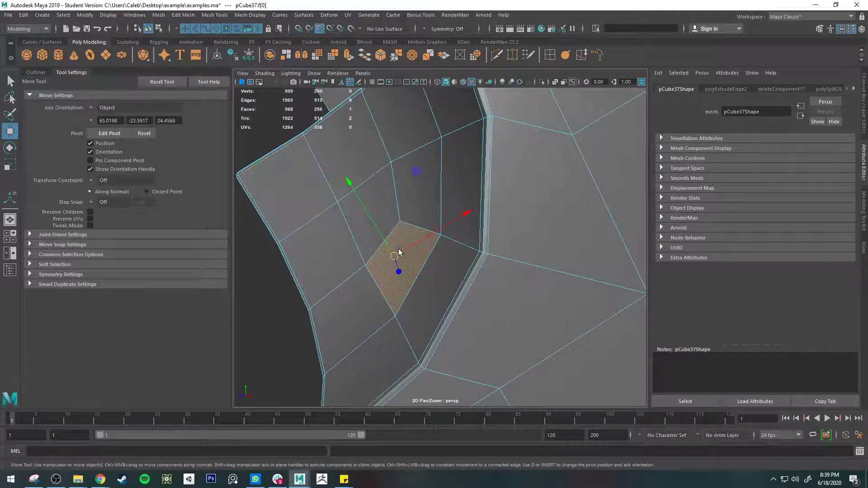
alt+drag(309, 176, 390, 312)
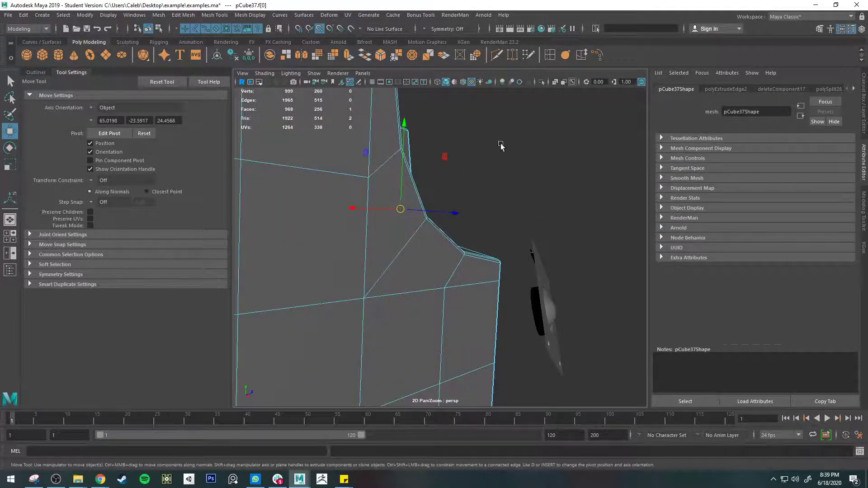
alt+drag(501, 145, 416, 297)
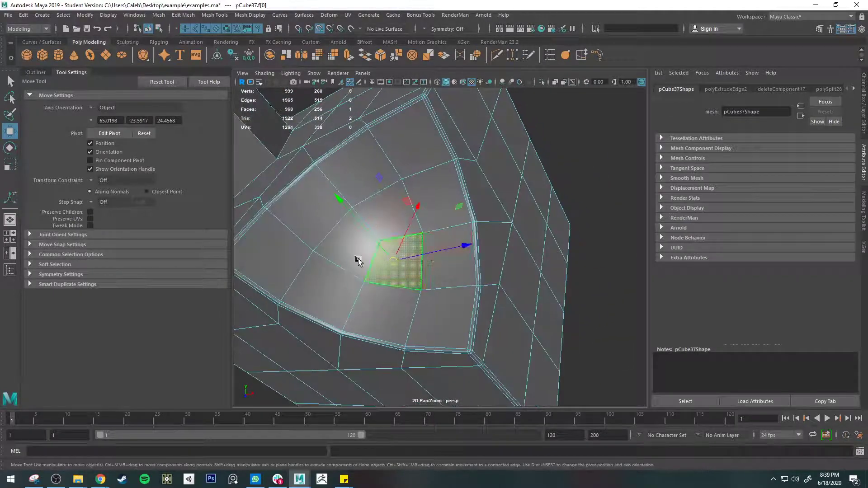
alt+drag(368, 247, 411, 86)
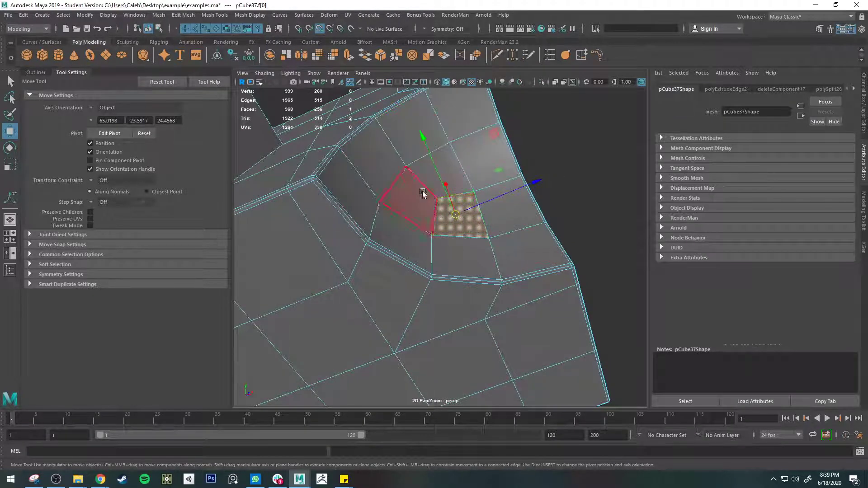
drag(450, 193, 534, 179)
key(ctrl+z)
drag(523, 173, 509, 219)
key(ctrl+z)
key(ctrl+z)
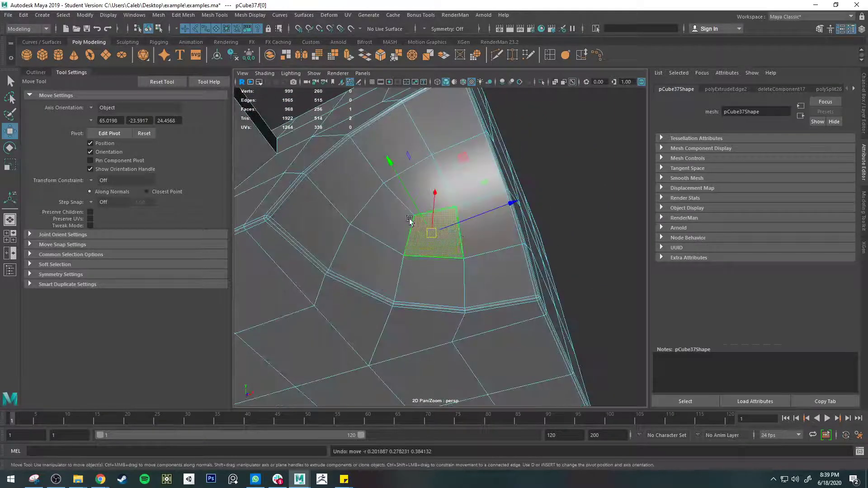
- Align the selected notch face's pivot to the face itself, end pivot editing, and try moving it along its normal, undoing the move
key(d)
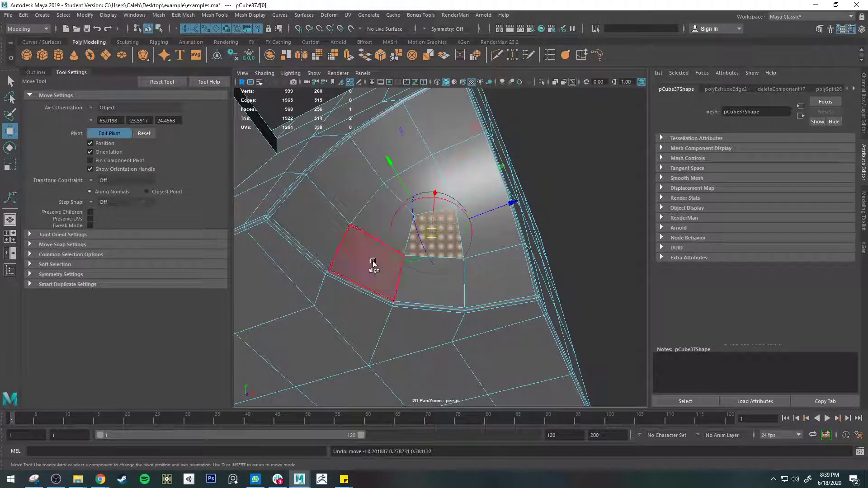
click(448, 225)
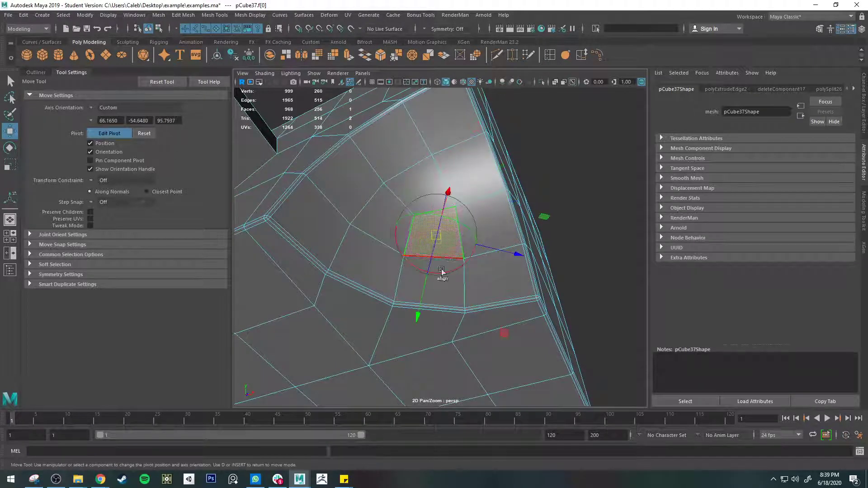
alt+drag(442, 271, 436, 290)
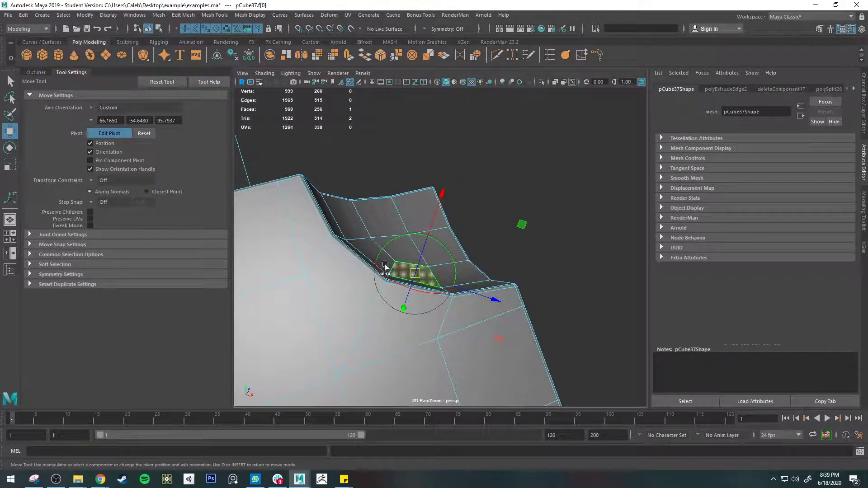
alt+drag(481, 141, 473, 269)
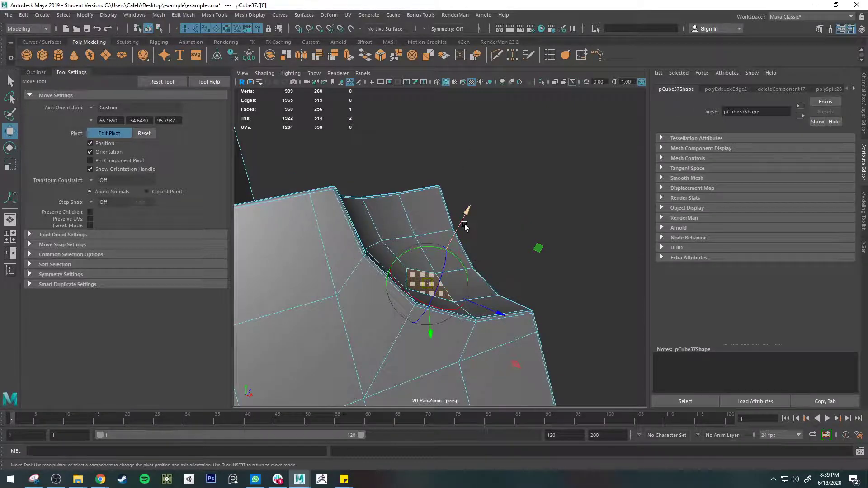
key(d)
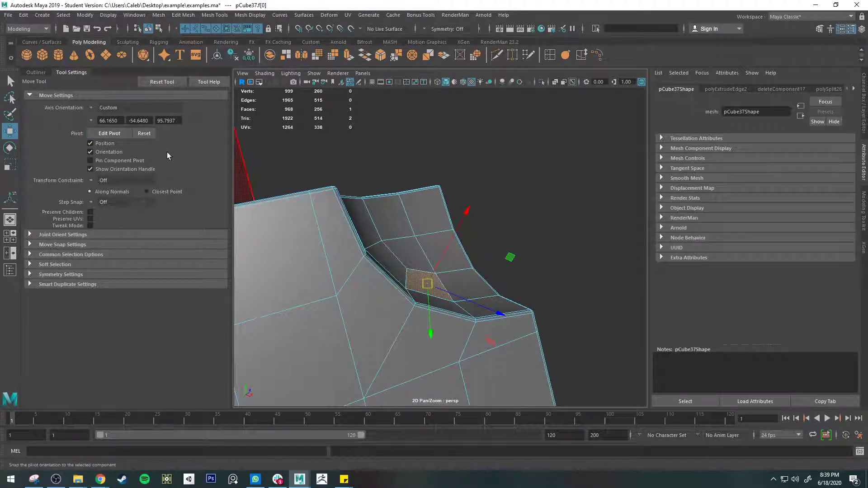
drag(462, 225, 486, 213)
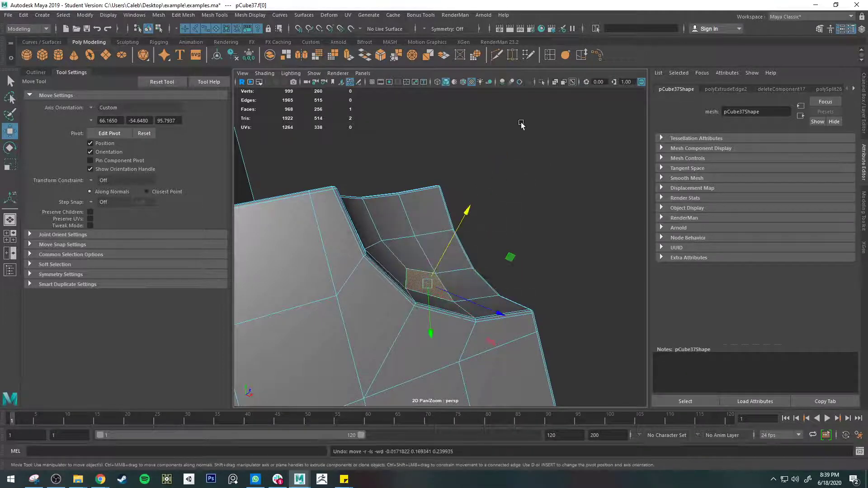
alt+drag(518, 147, 450, 268)
- Select a notch face next to the rim and edit its pivot, aligning it to an edge on the flat face and back to the selected face
right_drag(415, 262, 439, 263)
click(438, 260)
alt+drag(439, 250, 413, 287)
click(109, 133)
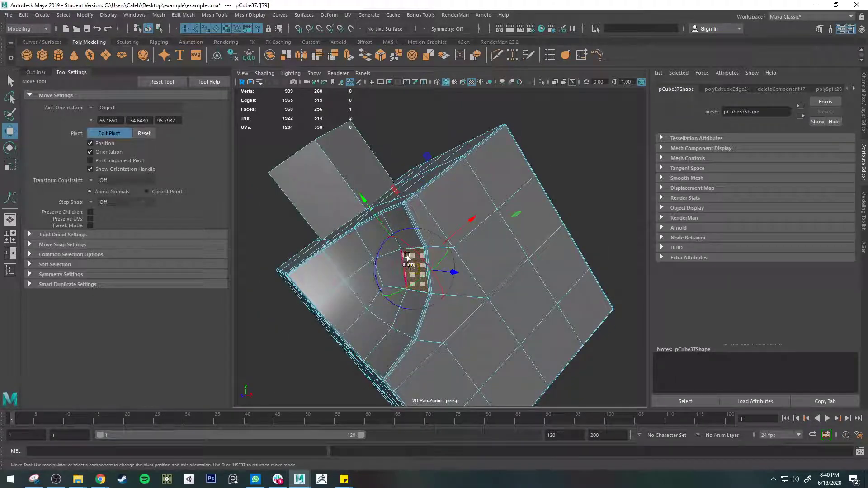
click(544, 248)
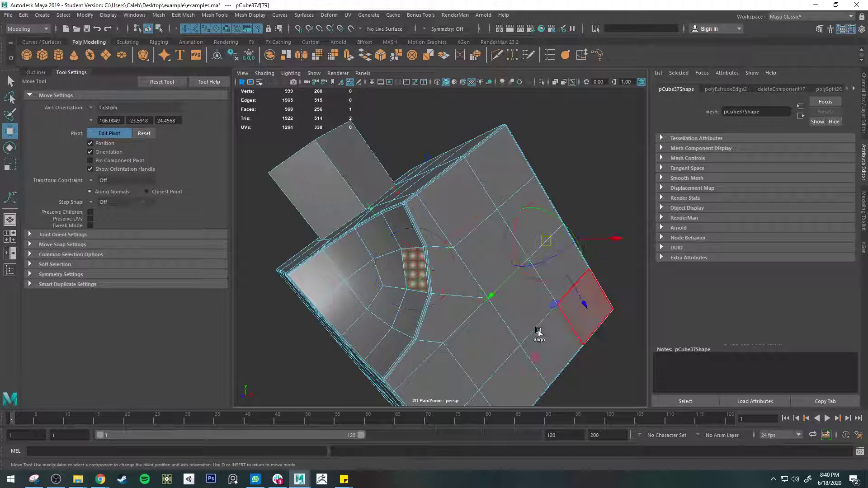
click(414, 269)
alt+drag(461, 335, 534, 294)
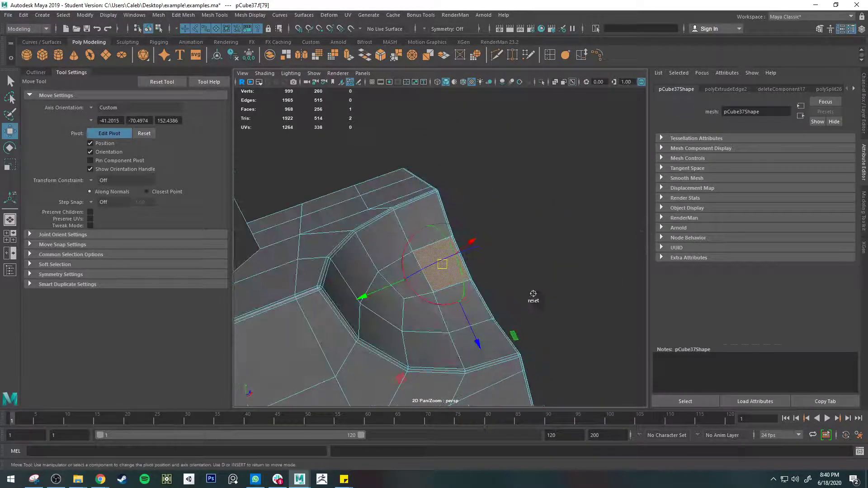
- Try aligning the selected notch face's pivot to the rim vertex above it, and align it back to the selected face
scroll(410, 181, up, 3)
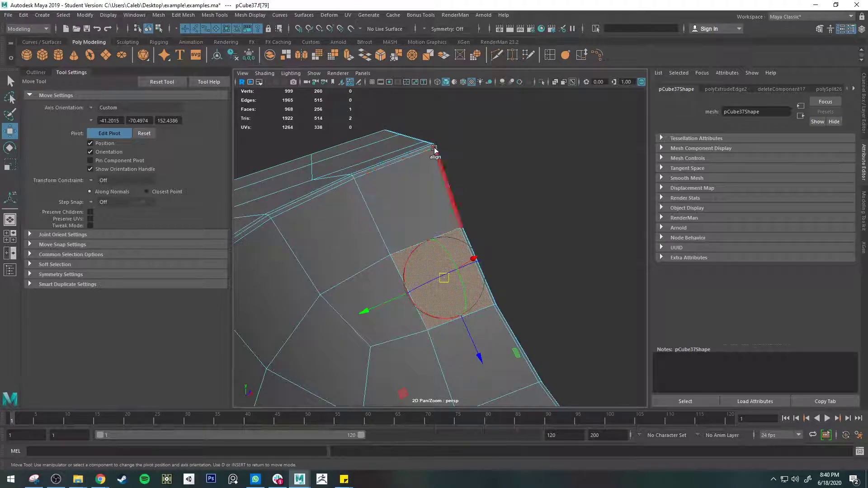
click(355, 181)
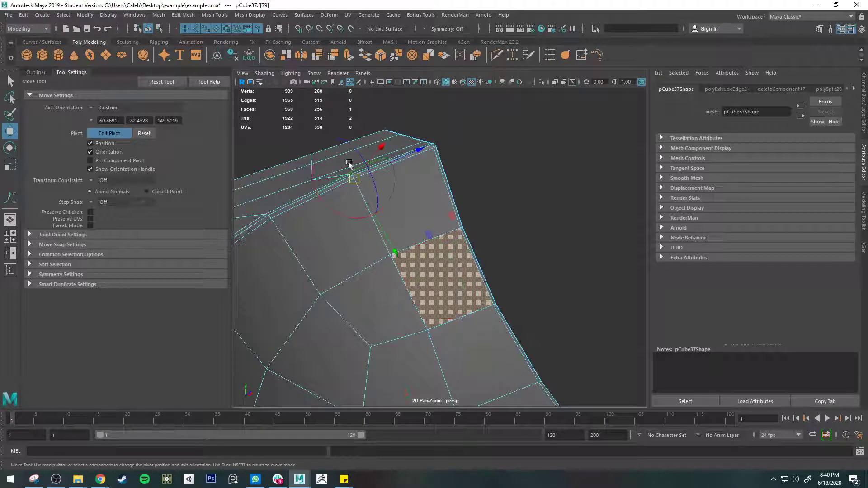
click(461, 291)
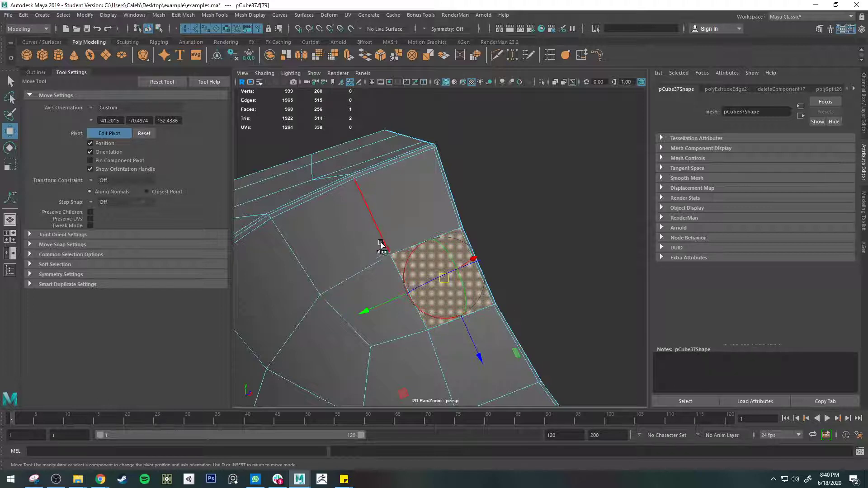
- Try snapping only the pivot's position to the rim vertex, the top edge and the side rim, returning it to the selected face
click(355, 181)
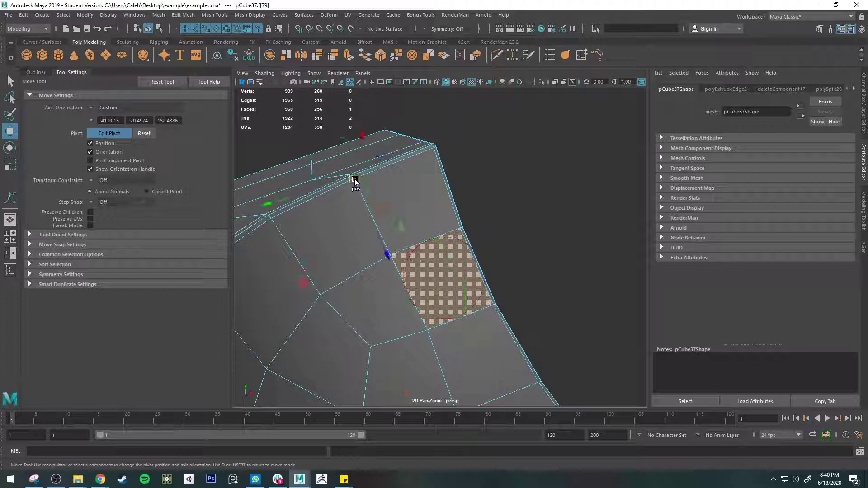
click(398, 132)
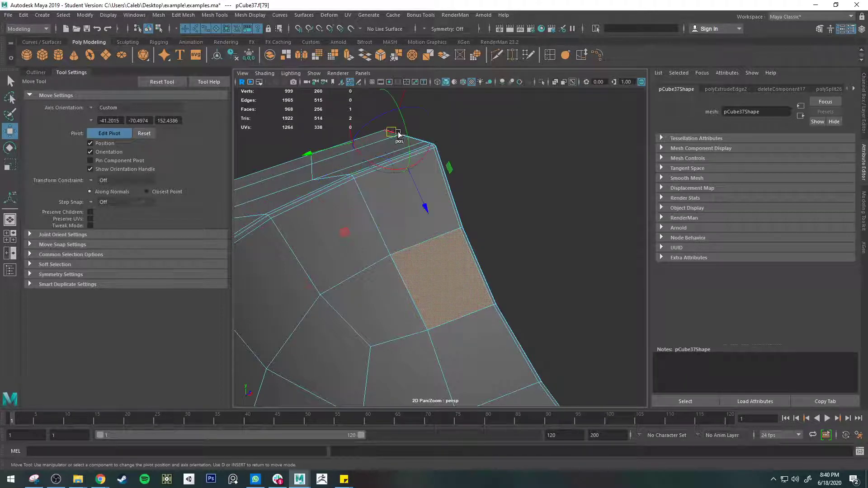
click(513, 342)
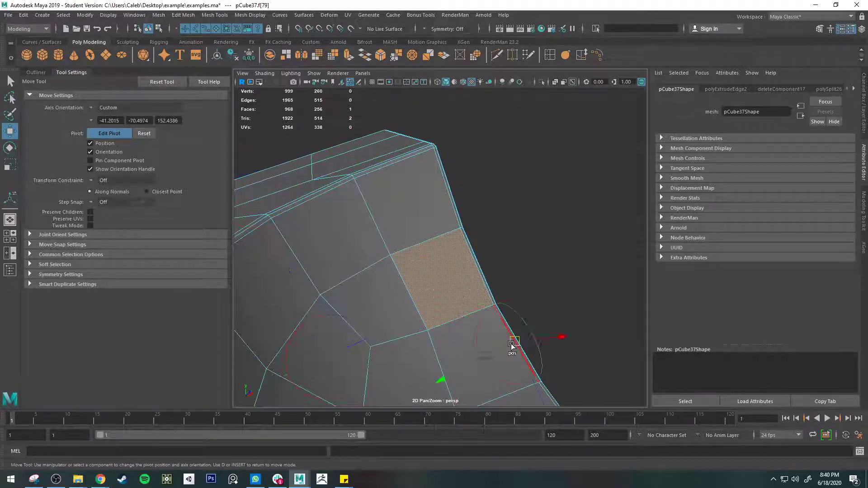
click(452, 286)
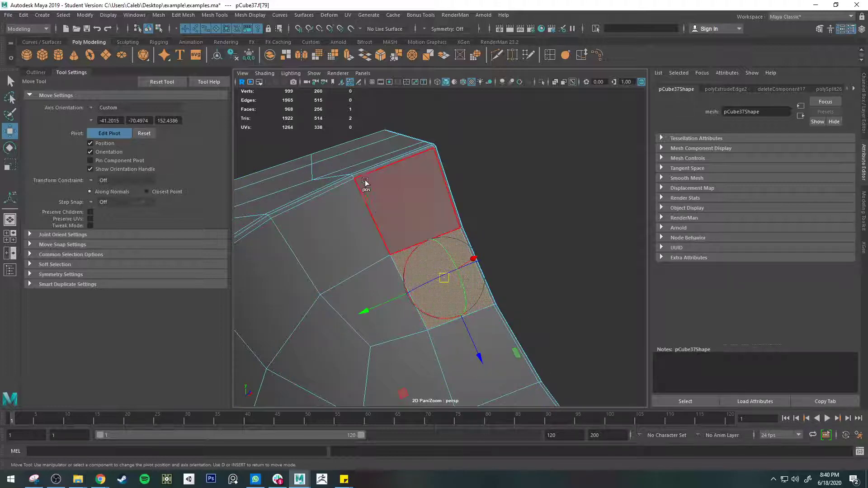
- Try changing only the pivot's orientation to match nearby edges and faces on the adjoining flat side, undoing the last orientation change
alt+drag(429, 197, 475, 181)
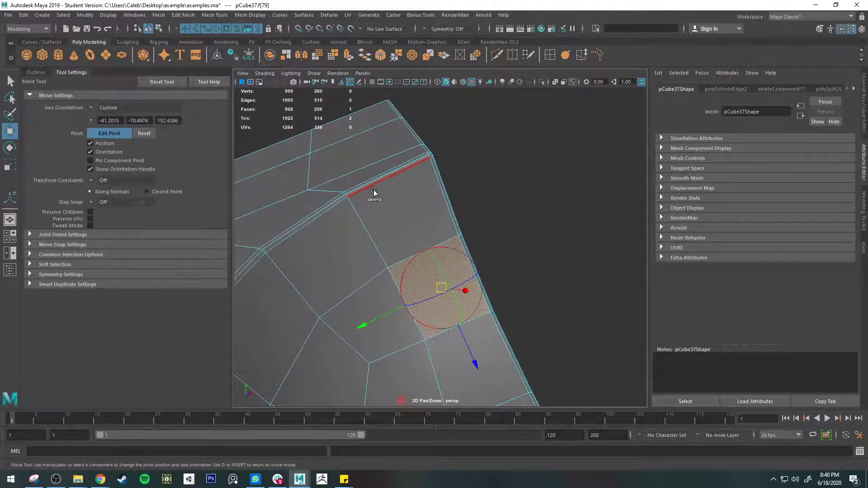
click(403, 152)
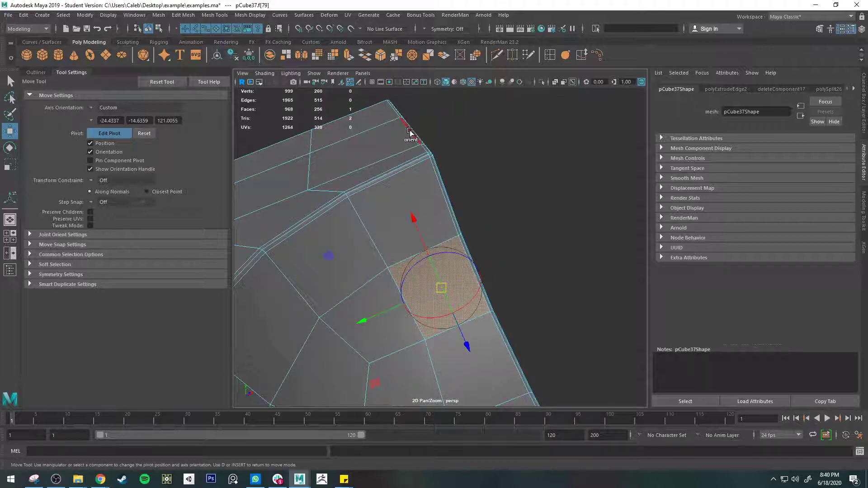
click(409, 131)
alt+drag(530, 164, 420, 156)
click(486, 218)
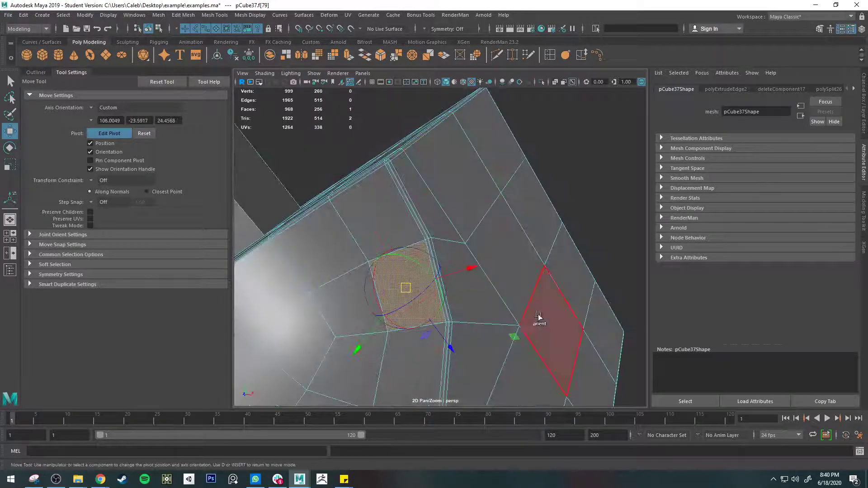
click(519, 324)
alt+drag(477, 319, 452, 265)
alt+drag(397, 280, 427, 258)
key(ctrl+z)
- End pivot editing, switch through the Rotate tool back to the Move tool, and reset the notch face's custom pivot
key(e)
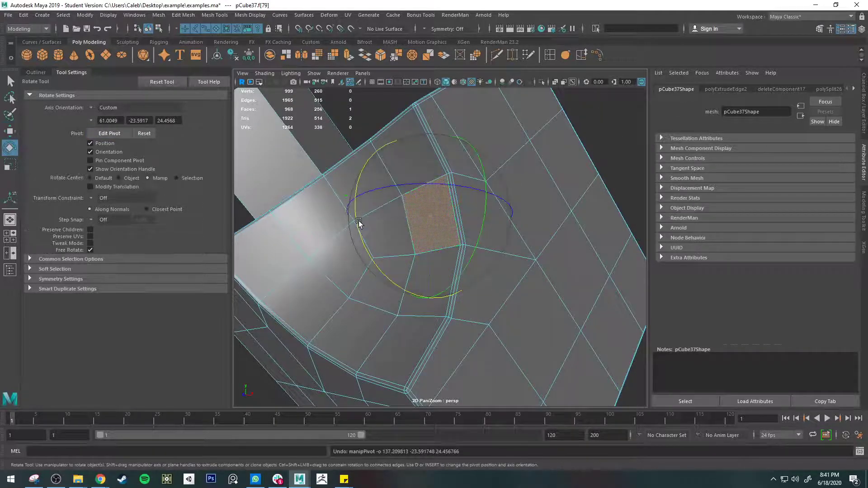
drag(361, 225, 454, 270)
key(q)
scroll(498, 239, down, 6)
key(e)
key(w)
scroll(454, 270, up, 4)
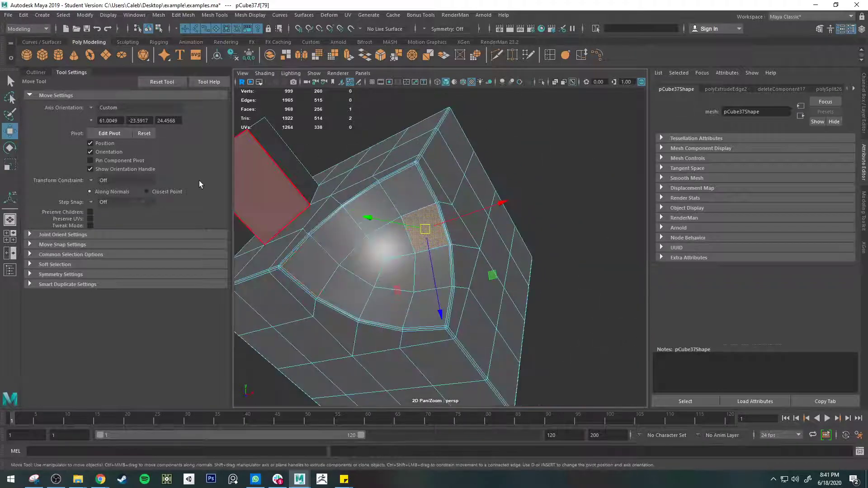
click(137, 136)
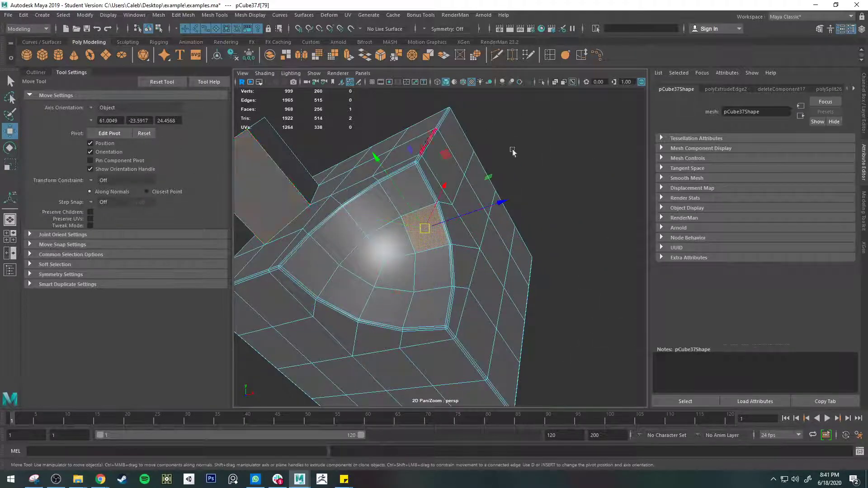
- Select a row of three adjoining faces on the flat side next to the notch, with the Move tool active
alt+drag(513, 151, 452, 385)
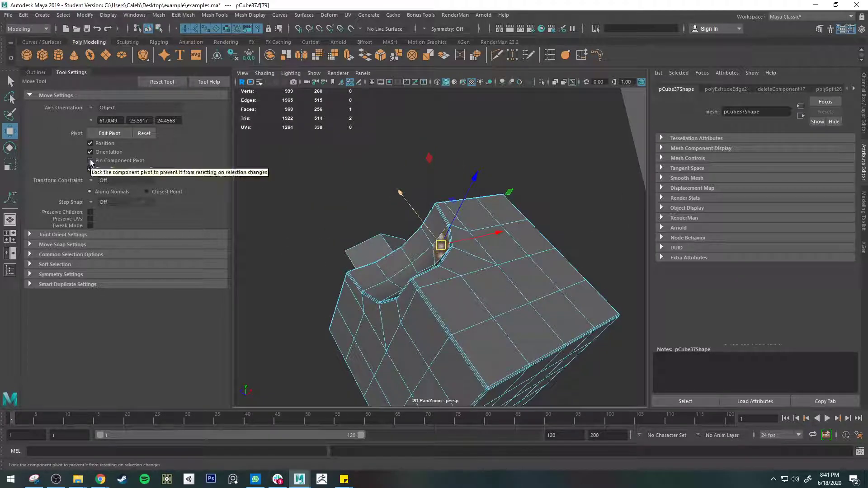
alt+drag(495, 254, 493, 335)
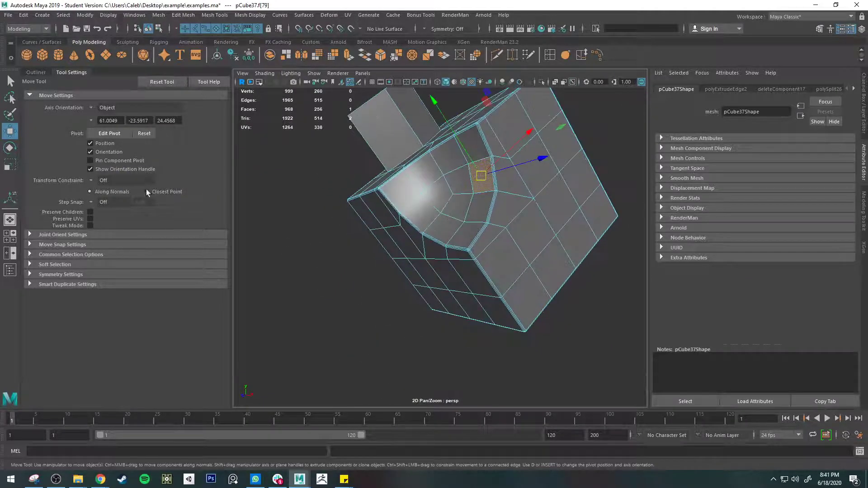
click(90, 169)
click(504, 265)
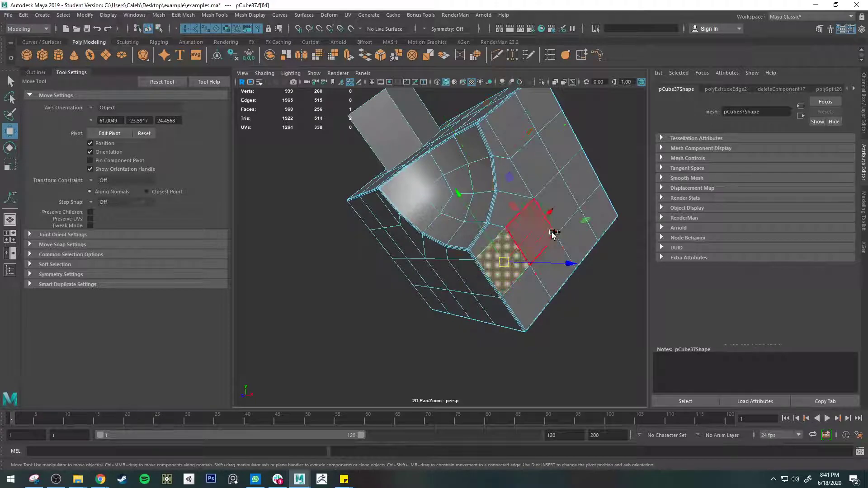
key(q)
shift+click(573, 206)
key(w)
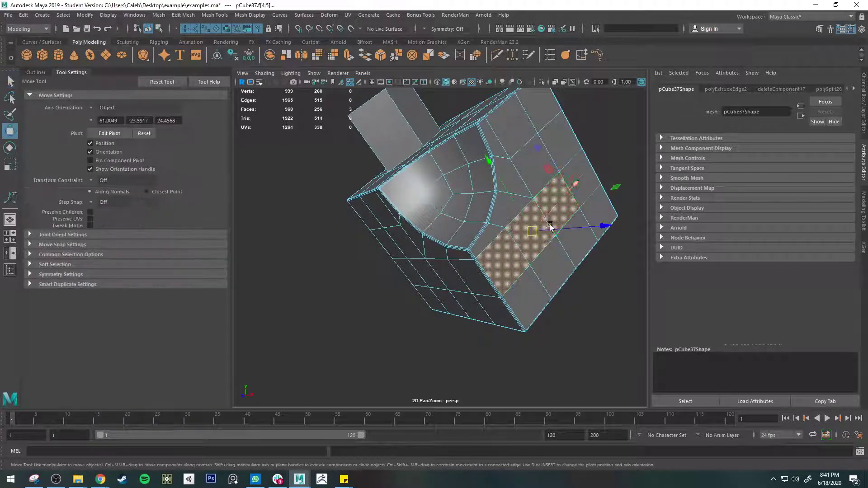
- Pin the component pivot, align it to a face inside the spherical notch, and end pivot editing
alt+drag(342, 201, 430, 183)
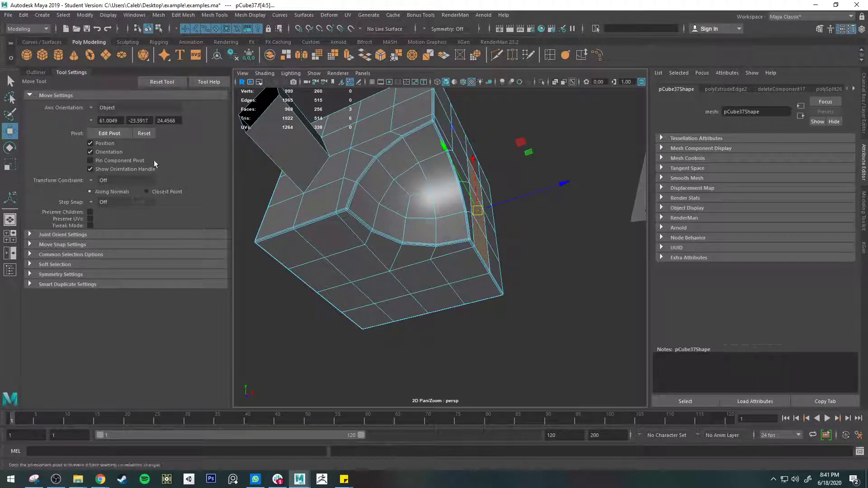
click(108, 160)
alt+drag(384, 199, 461, 182)
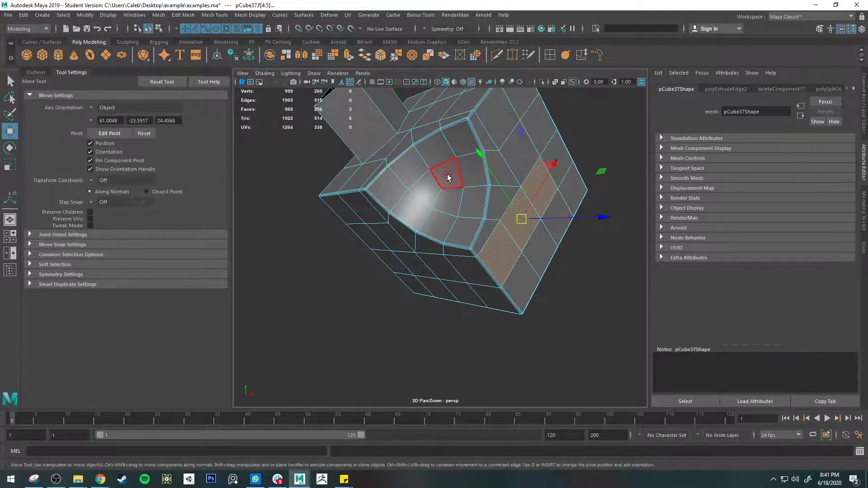
key(d)
click(449, 178)
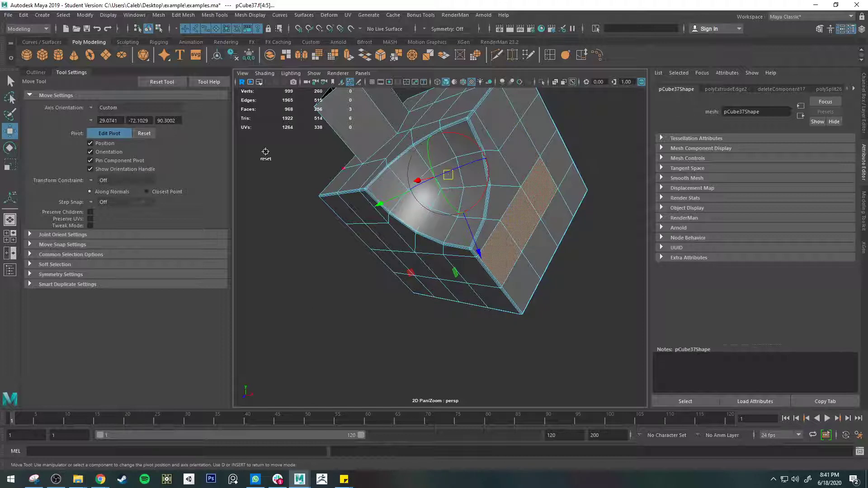
click(109, 134)
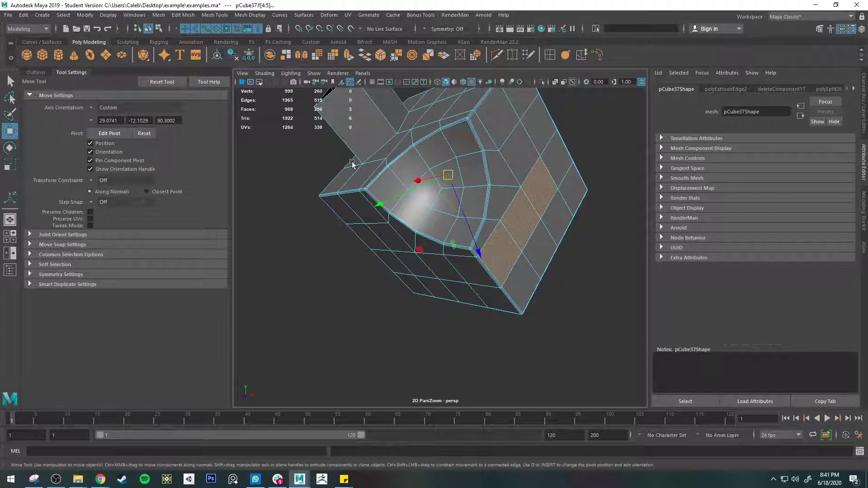
- Select several single faces around the cube in turn with the pivot pinned, and unpin the component pivot
click(551, 164)
click(513, 154)
click(541, 226)
click(496, 297)
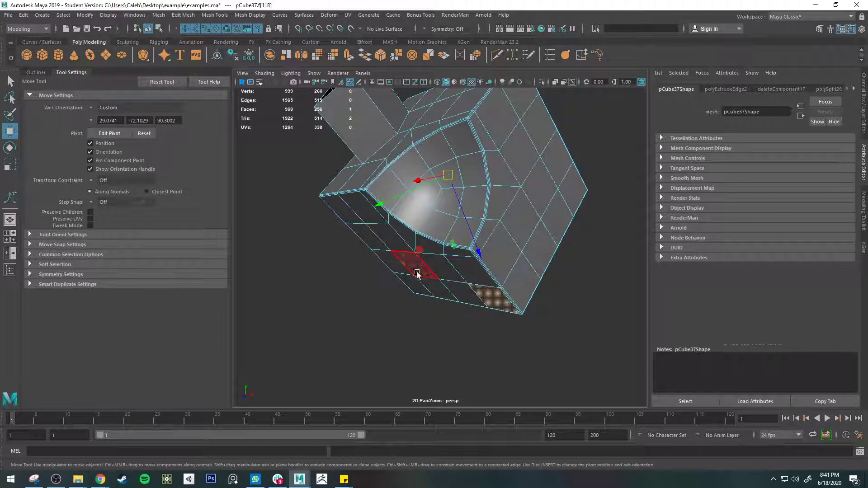
click(417, 273)
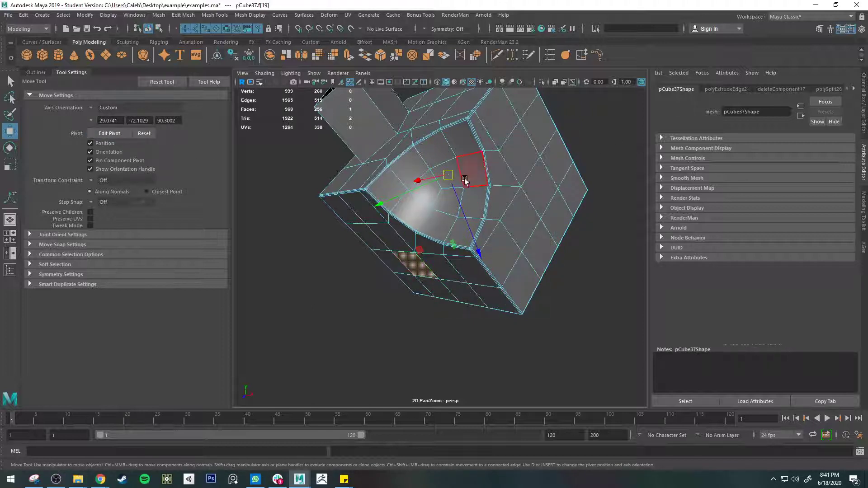
click(90, 161)
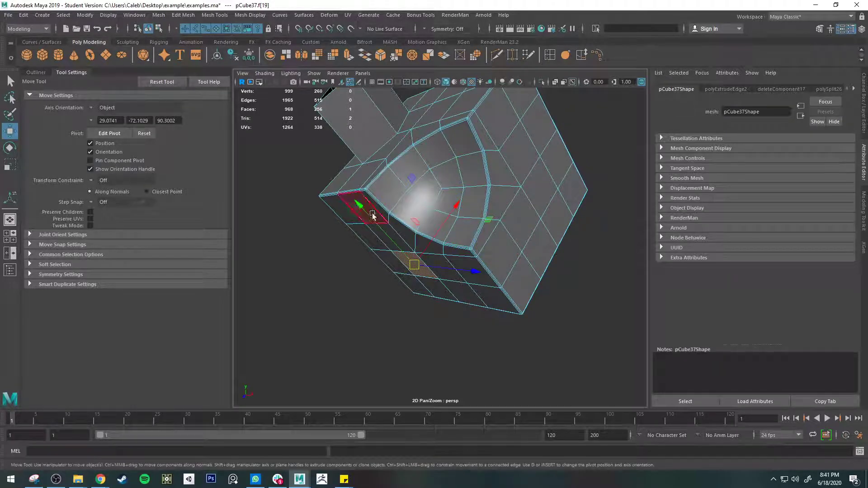
- Return the cube to object mode and select the separate panel with the round recess
click(557, 219)
right_drag(529, 179, 563, 165)
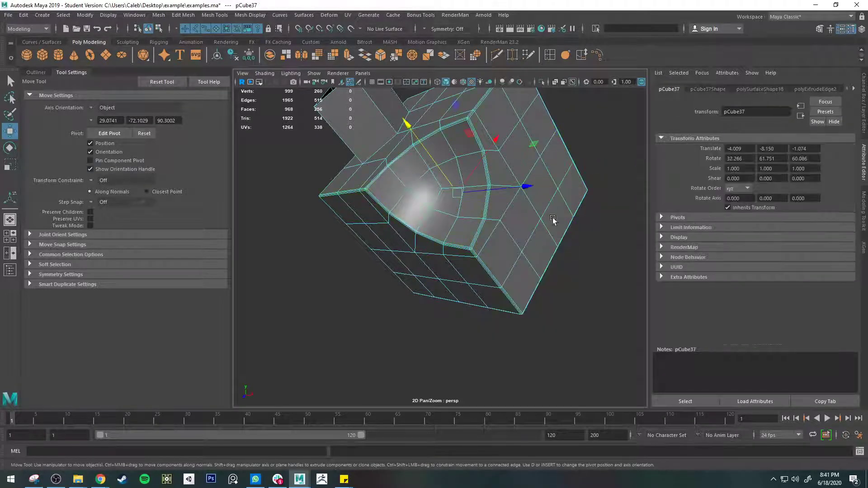
alt+drag(552, 219, 530, 253)
click(590, 252)
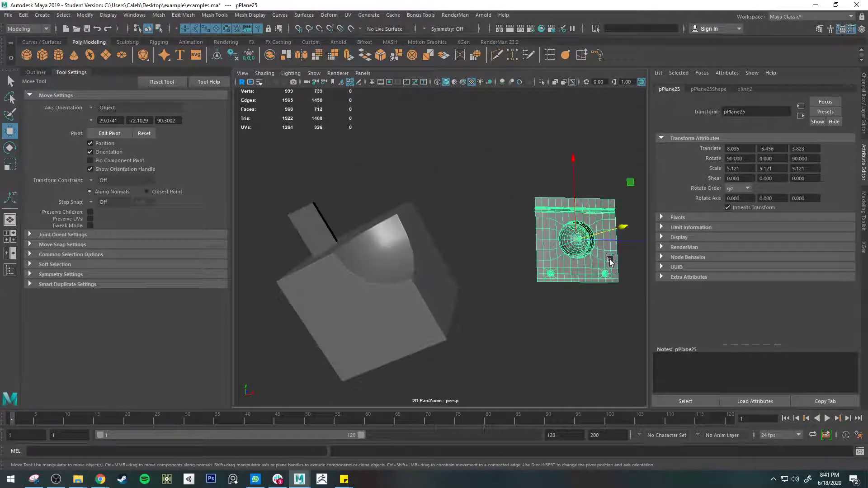
alt+middle_drag(609, 262, 524, 250)
scroll(378, 226, up, 3)
alt+drag(523, 250, 453, 260)
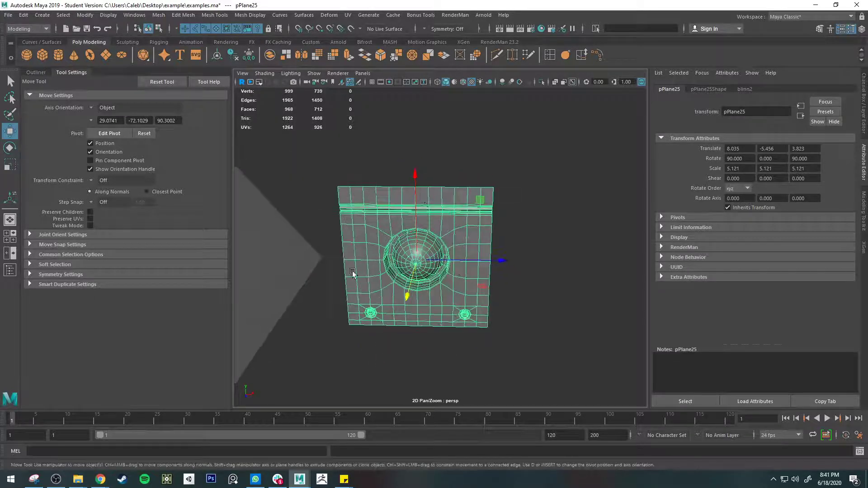
- Show the viewport grid and frame the panel's round recess up close
scroll(427, 262, down, 10)
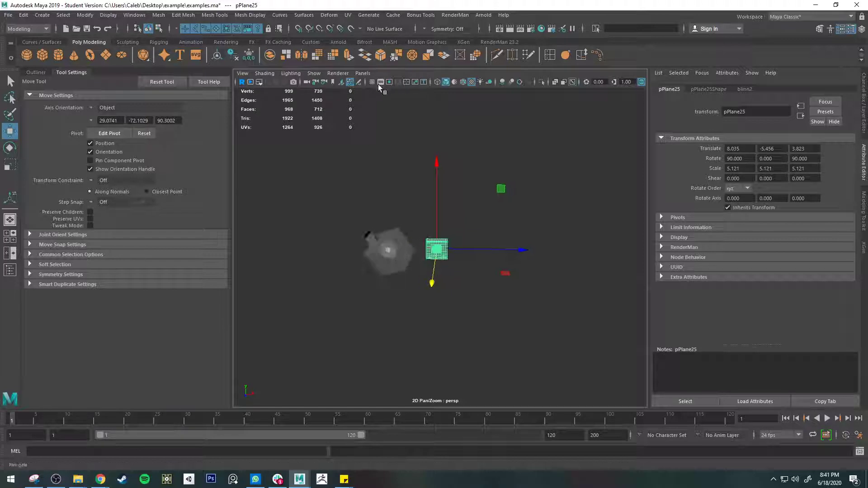
click(374, 82)
scroll(465, 212, up, 9)
alt+middle_drag(436, 213, 529, 329)
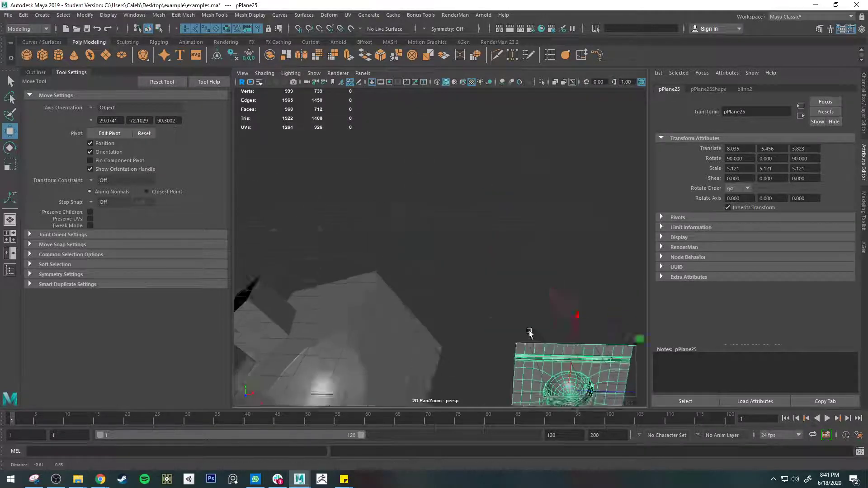
alt+drag(530, 329, 454, 274)
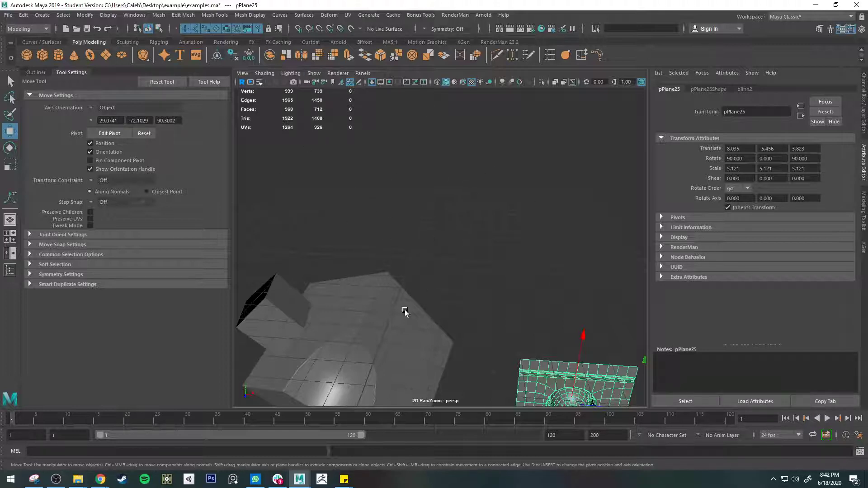
alt+drag(405, 312, 420, 232)
alt+middle_drag(511, 313, 430, 233)
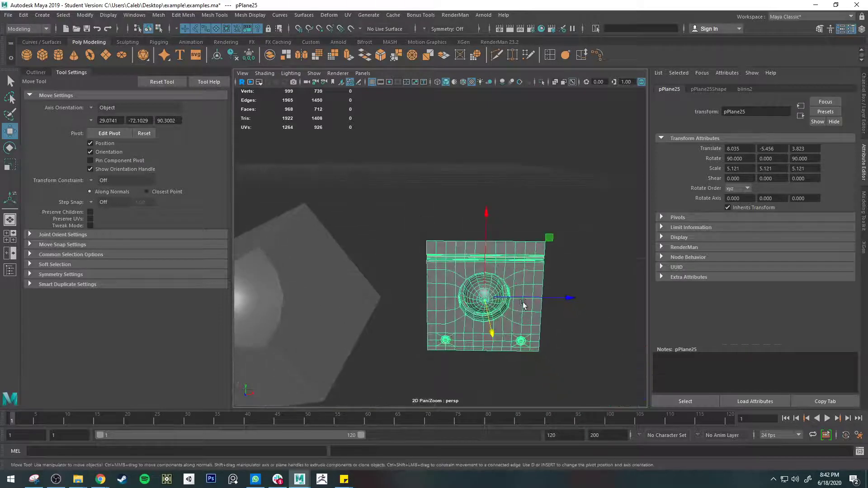
alt+drag(519, 308, 493, 312)
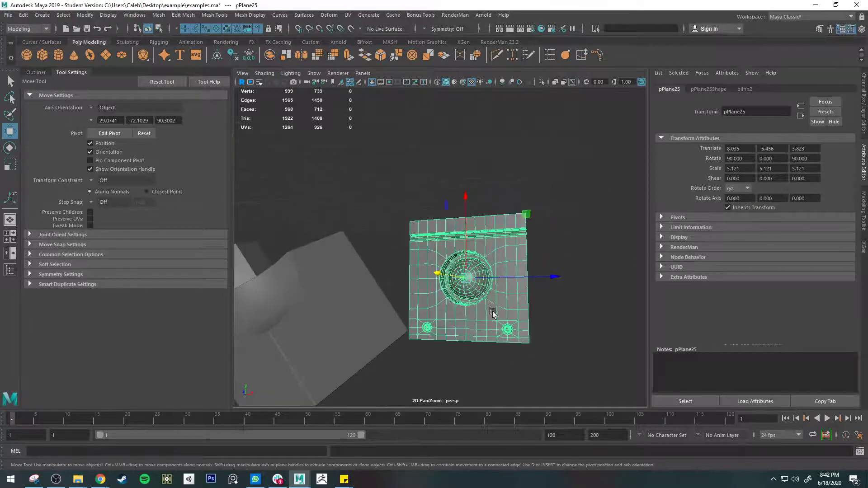
alt+right_drag(492, 312, 527, 320)
- Move the panel's pivot from the centre of the round recess to the flat area beside it, and toggle pivot editing off and on
key(d)
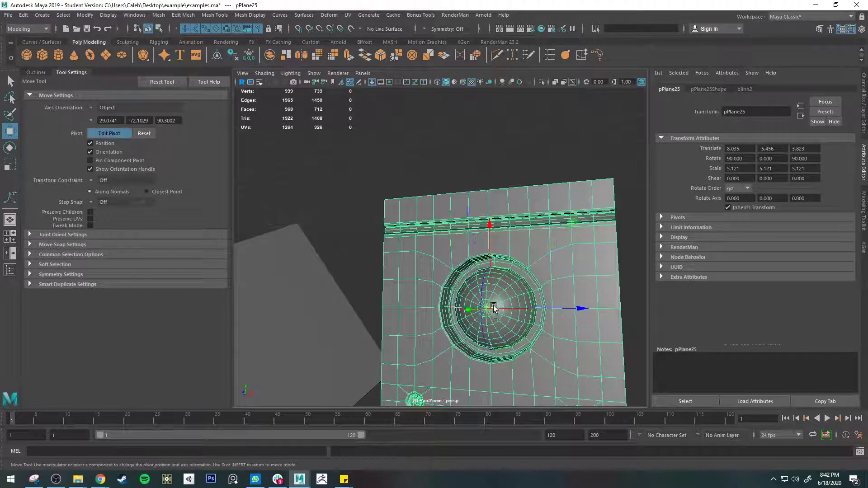
drag(493, 305, 584, 266)
alt+drag(584, 308, 554, 302)
key(d)
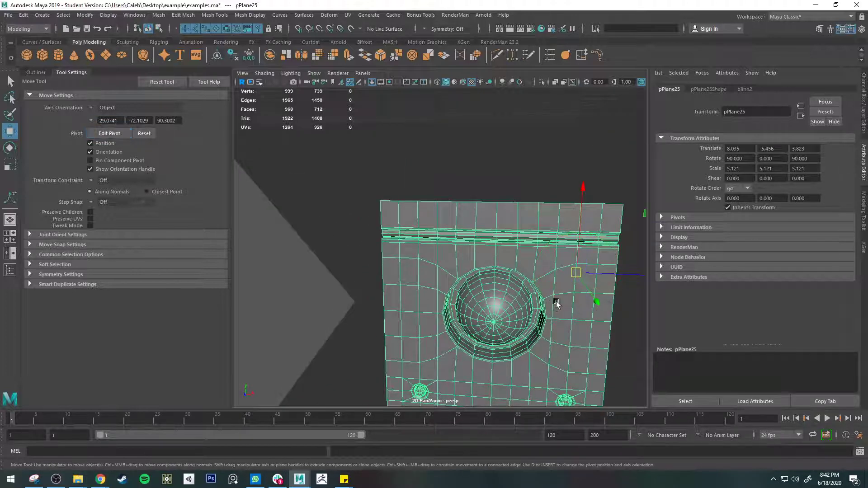
key(d)
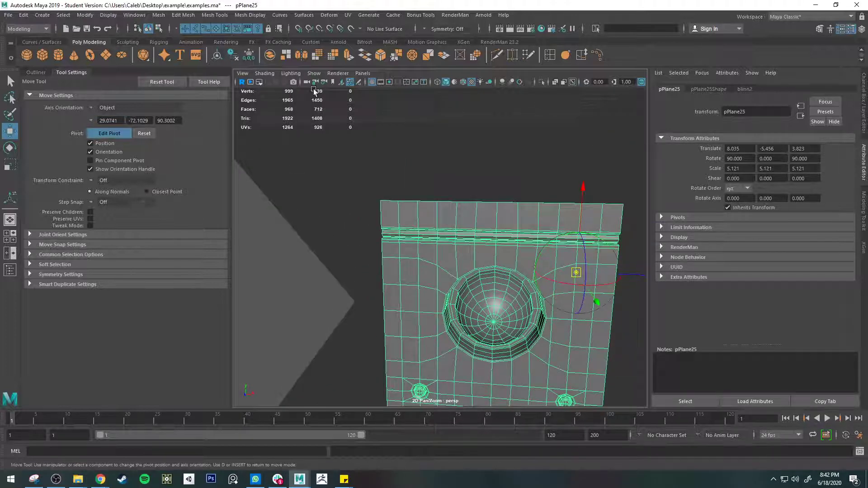
- Enable snapping to points and snap the panel's pivot to the centre vertex of the round recess
click(215, 17)
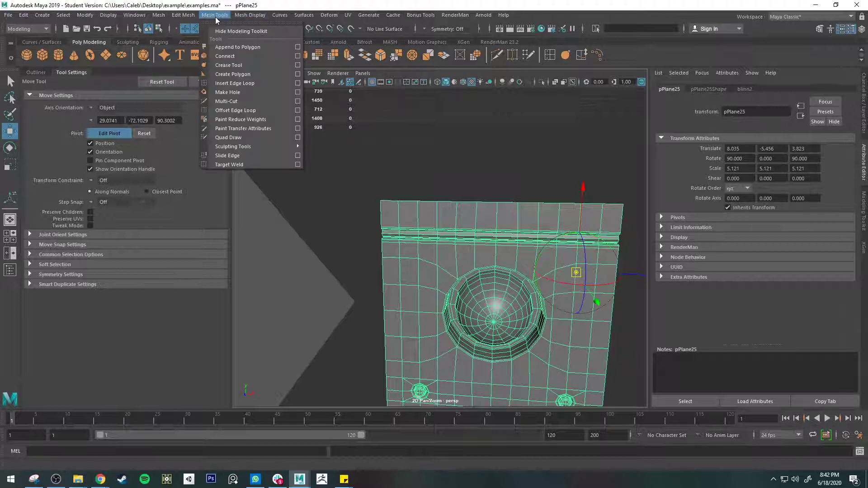
click(437, 5)
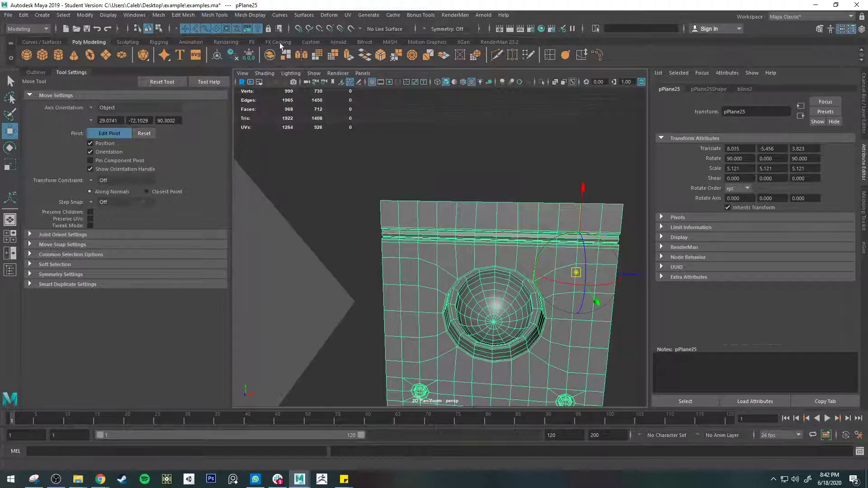
click(320, 29)
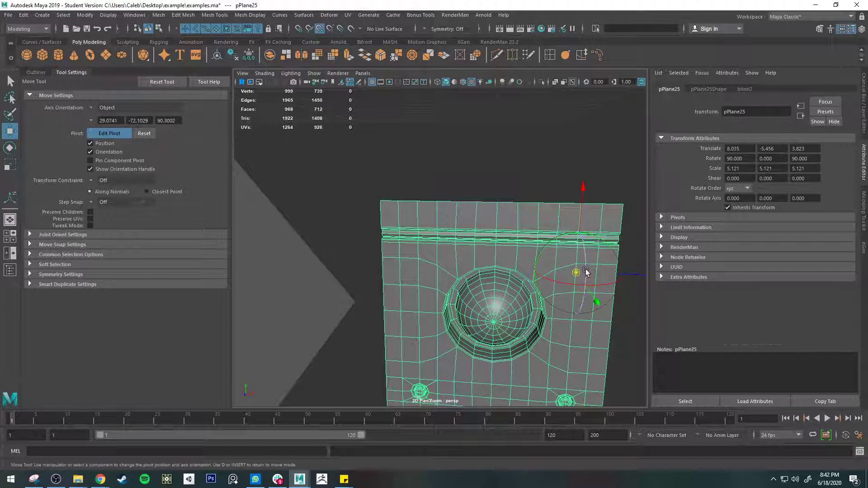
drag(576, 272, 494, 324)
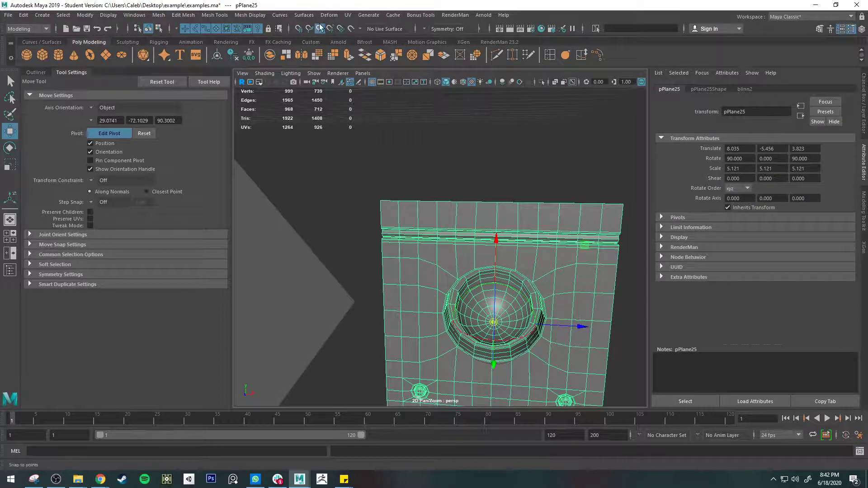
key(d)
scroll(428, 256, down, 6)
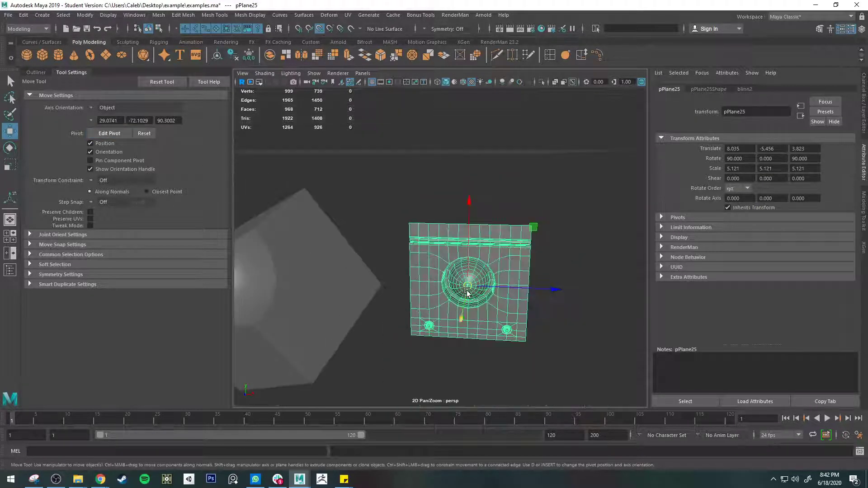
- Switch from point snapping to grid snapping and snap the panel to the centre of the grid
alt+drag(383, 221, 360, 174)
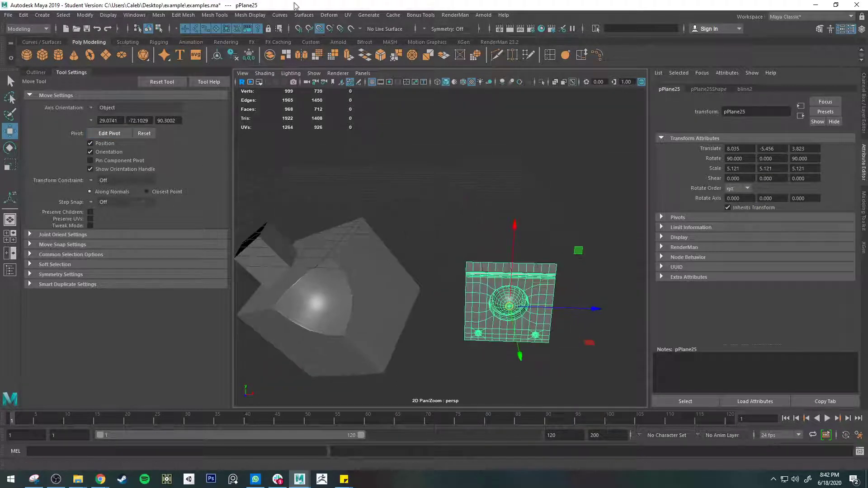
click(320, 29)
click(299, 29)
drag(509, 307, 380, 197)
key(f)
alt+drag(486, 247, 509, 180)
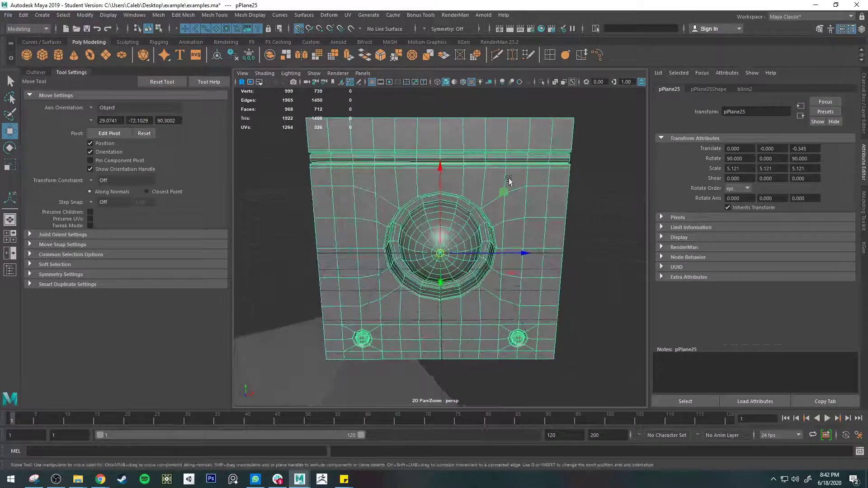
alt+drag(532, 233, 492, 234)
scroll(515, 220, down, 5)
key(f)
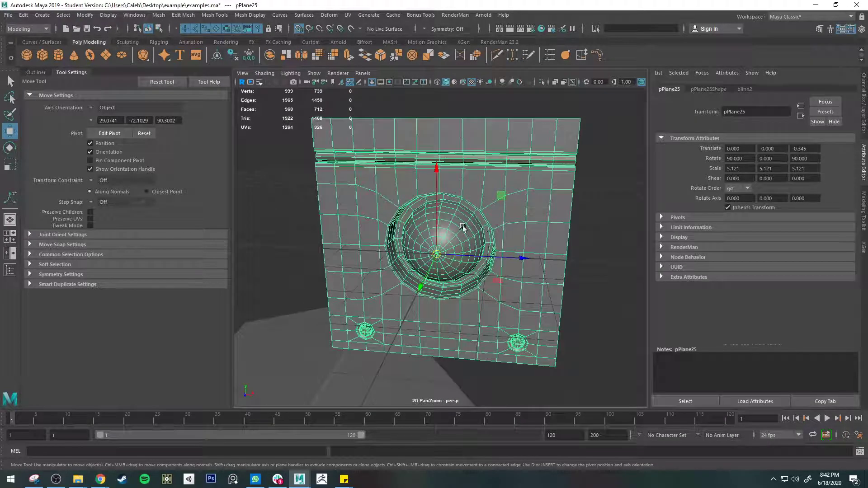
- Move the panel's pivot out beside the panel with grid snapping, and bring it back with Center Pivot
key(d)
drag(477, 254, 595, 262)
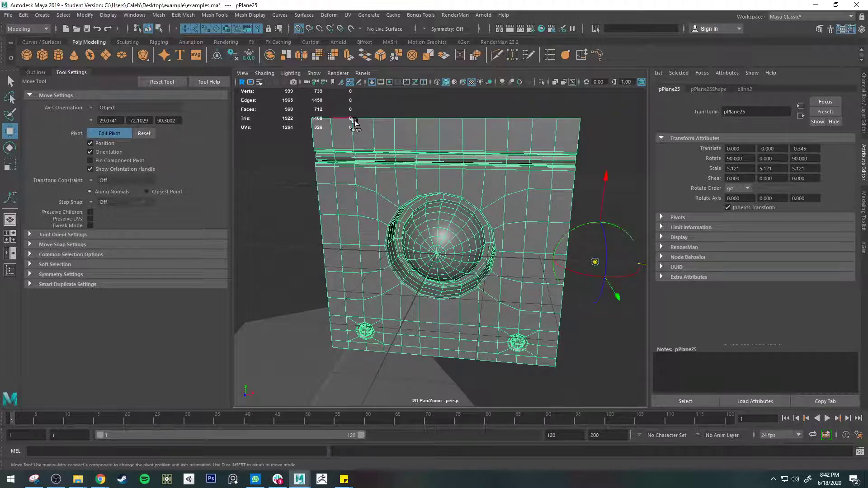
key(q)
click(108, 15)
click(375, 139)
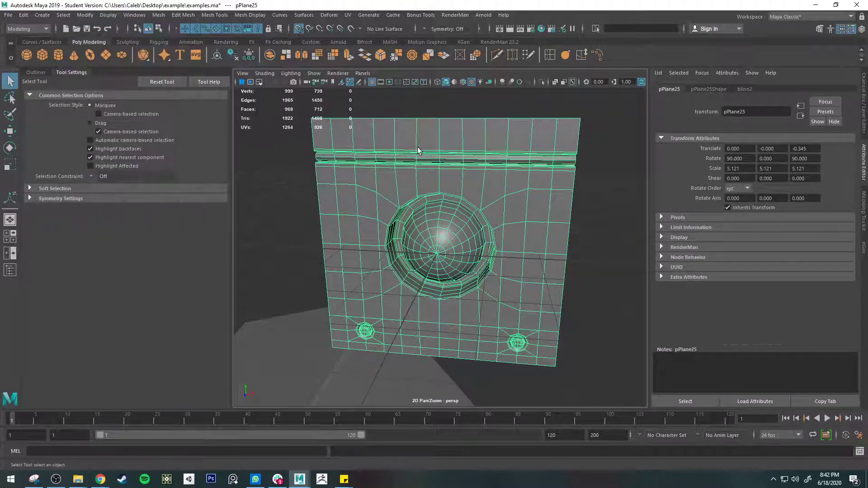
key(w)
click(83, 15)
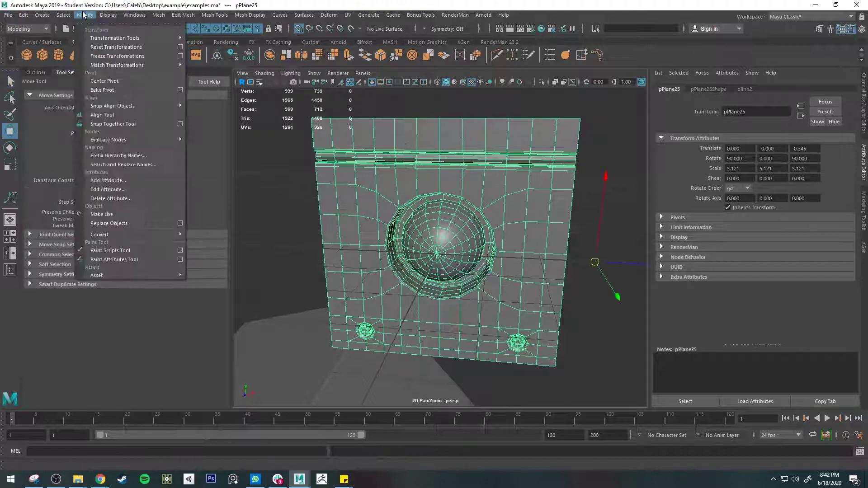
click(105, 80)
alt+drag(362, 194, 450, 187)
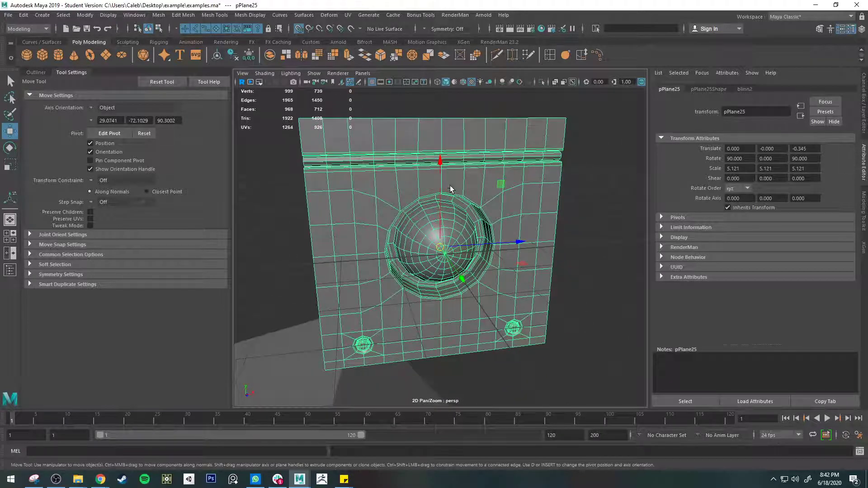
- Inspect the panel with the round recess from several angles against the grid
key(q)
alt+drag(461, 136, 450, 126)
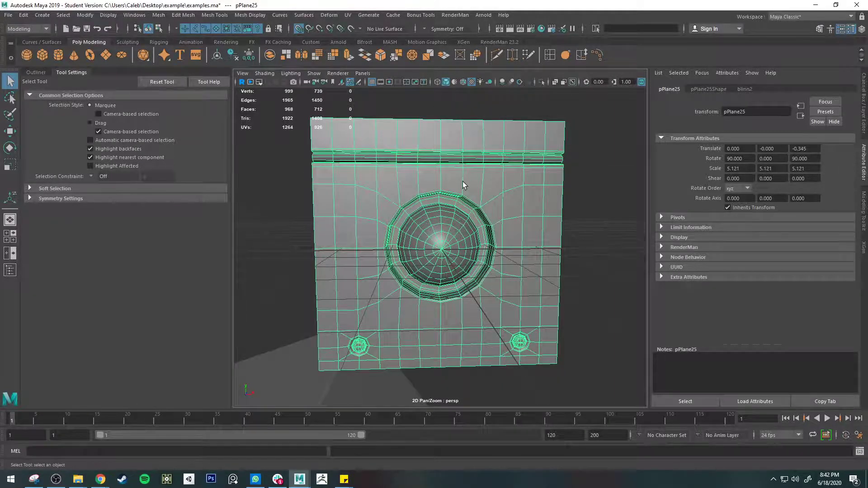
alt+drag(465, 186, 425, 178)
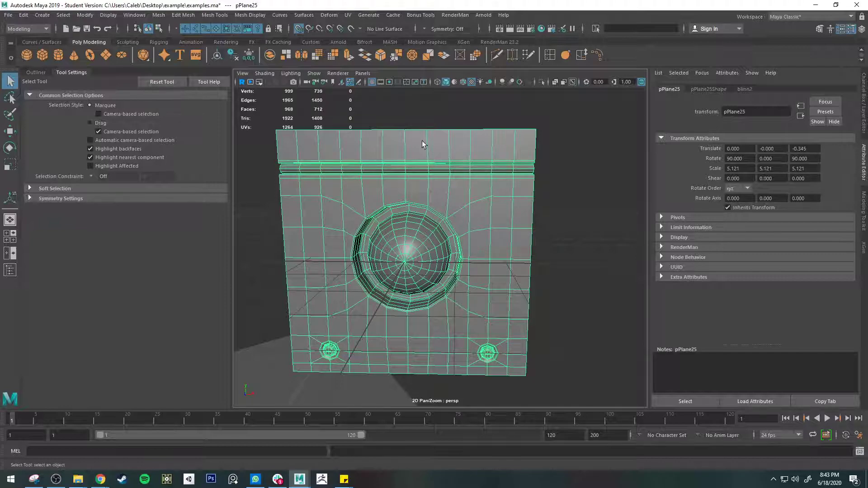
alt+drag(322, 174, 336, 161)
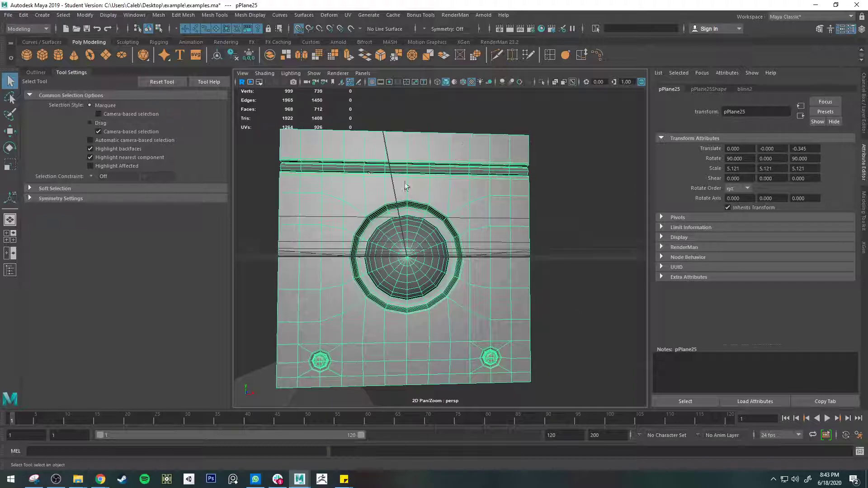
alt+drag(404, 183, 423, 191)
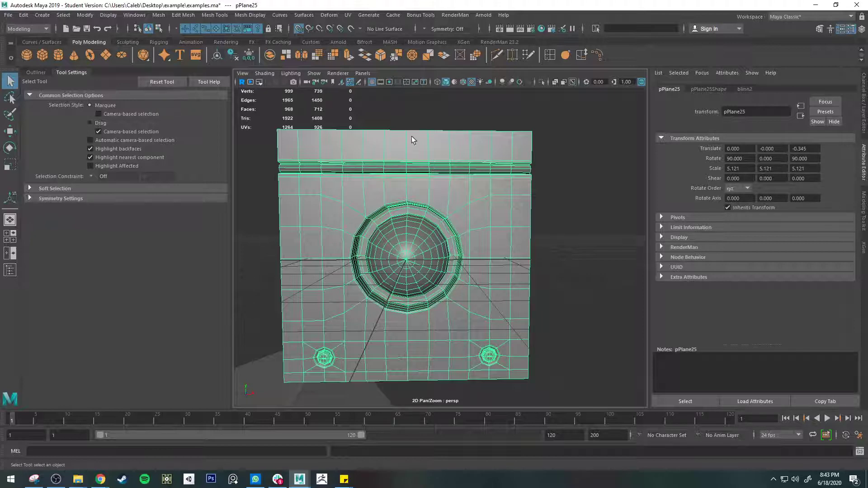
alt+drag(449, 268, 434, 276)
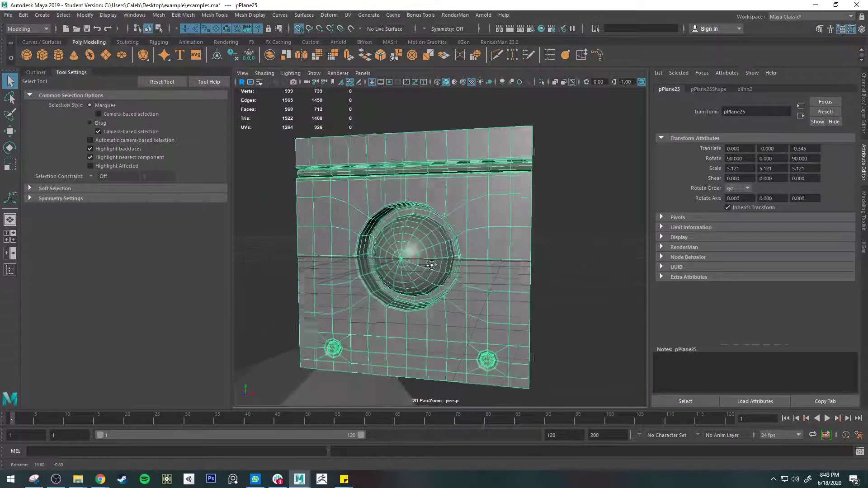
scroll(433, 275, down, 8)
alt+middle_drag(471, 239, 480, 229)
alt+drag(480, 229, 510, 229)
scroll(478, 232, up, 5)
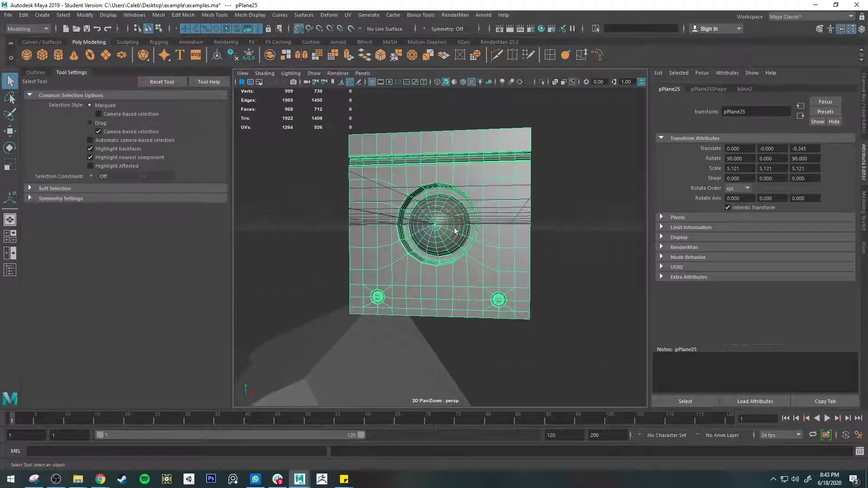
- Raise the panel straight up to a Y translation of 3 with grid snapping, and view it from several angles
key(w)
drag(438, 137, 444, 113)
alt+drag(496, 139, 500, 159)
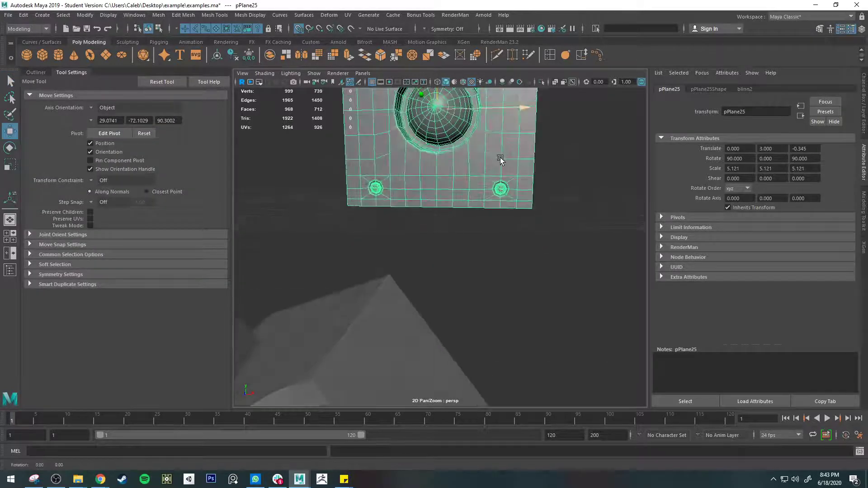
alt+middle_drag(500, 159, 496, 246)
alt+drag(496, 246, 482, 223)
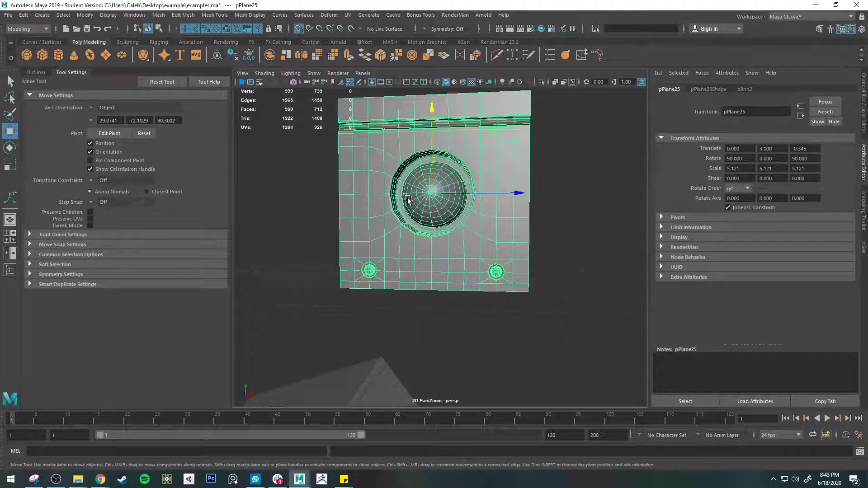
alt+drag(428, 201, 476, 243)
alt+right_drag(477, 243, 447, 242)
alt+drag(447, 243, 422, 268)
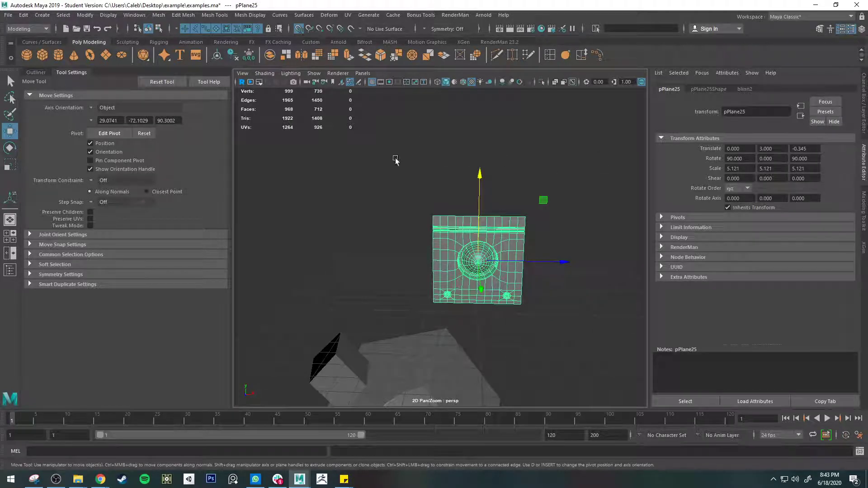
scroll(560, 230, up, 5)
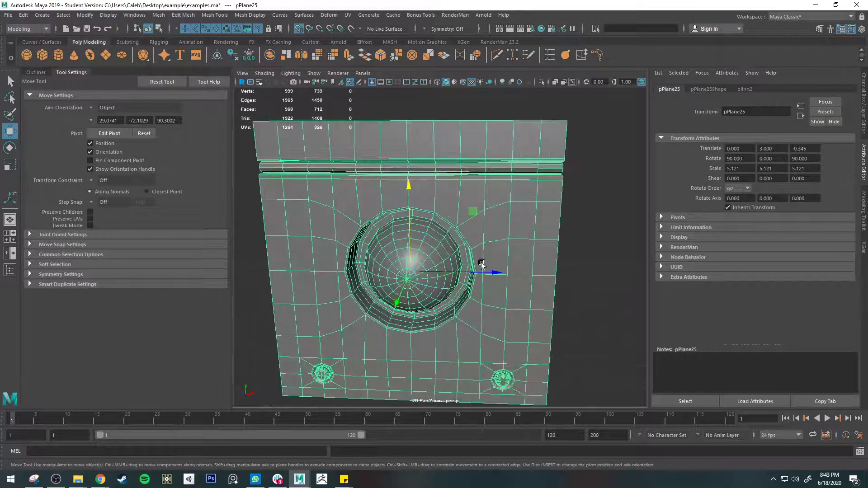
scroll(483, 190, down, 4)
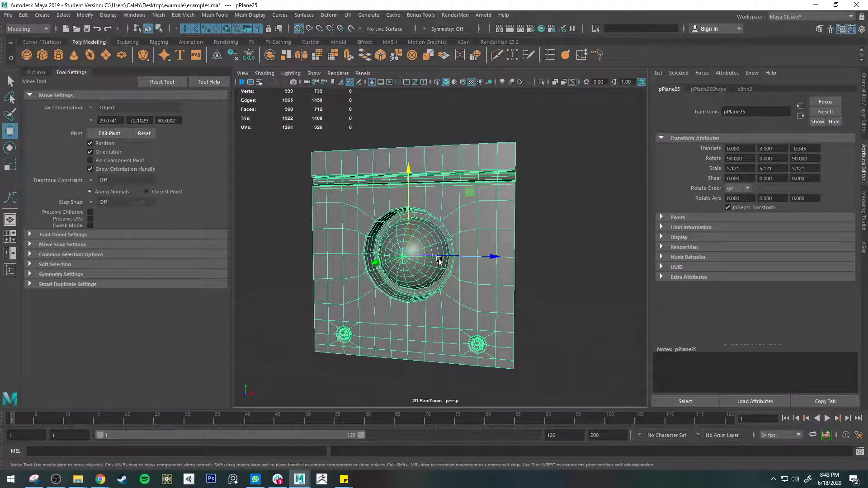
- Try reorienting the panel's pivot and rotating the panel about its vertical axis, undoing both changes
key(d)
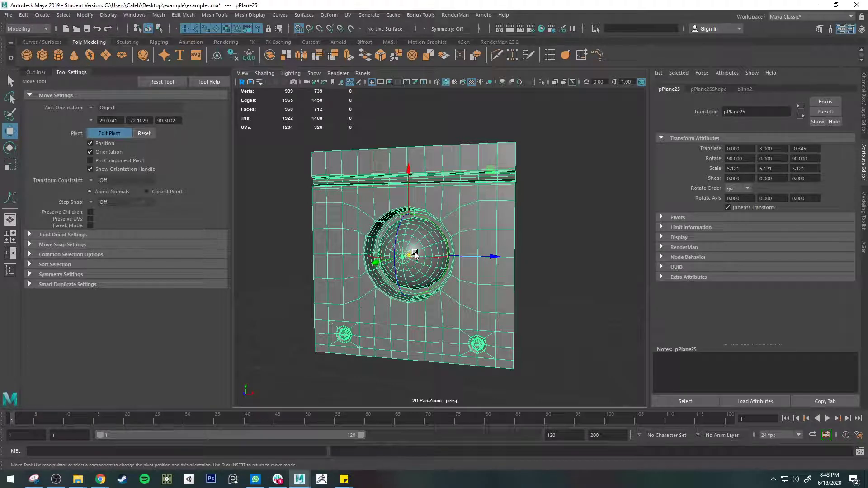
alt+middle_drag(344, 251, 402, 246)
alt+drag(402, 247, 421, 247)
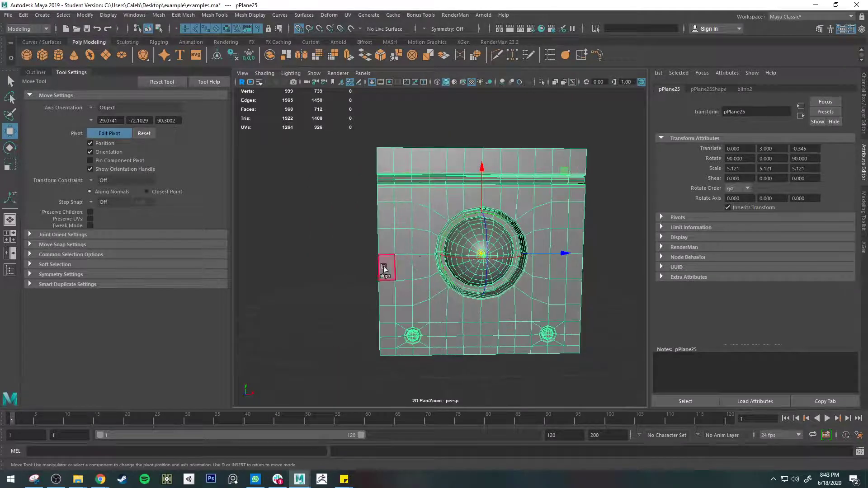
click(405, 257)
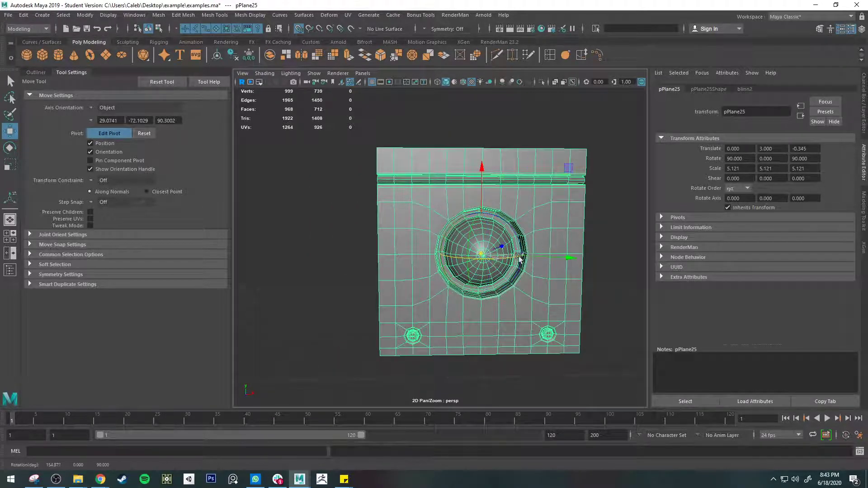
key(d)
key(e)
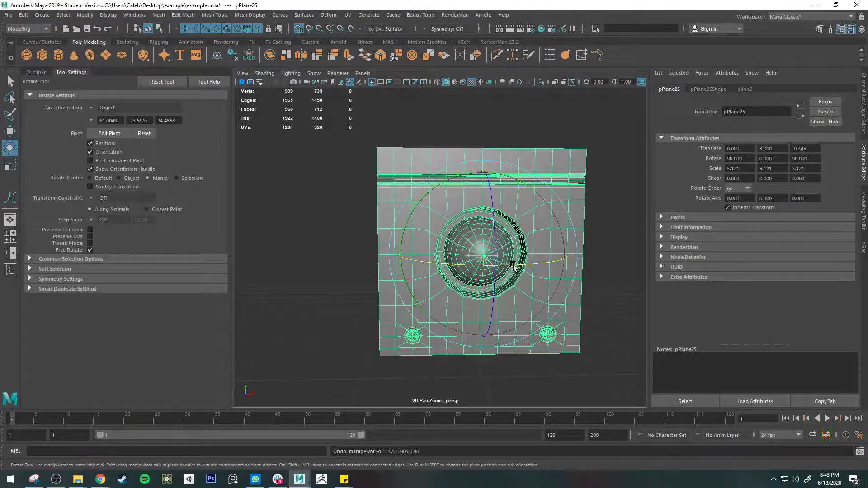
drag(508, 263, 529, 266)
key(ctrl+z)
- Edit the panel's pivot with point snapping and try to snap it from the recess centre to the panel's side edge
key(d)
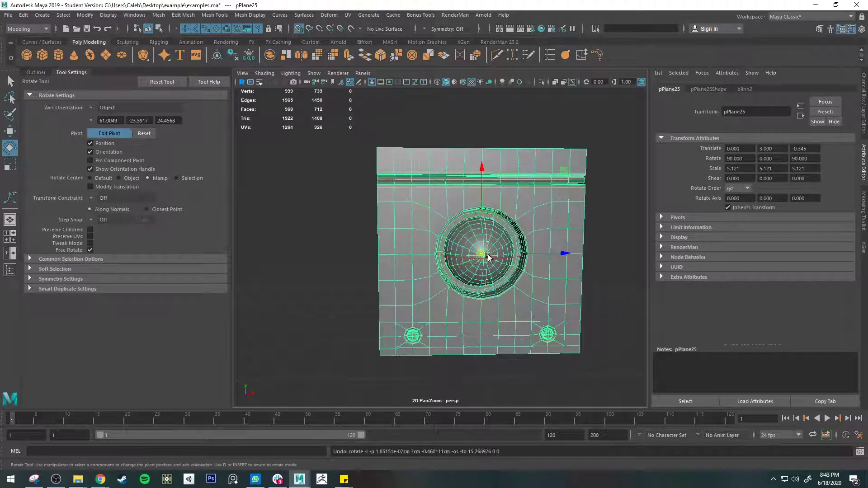
key(v)
click(482, 254)
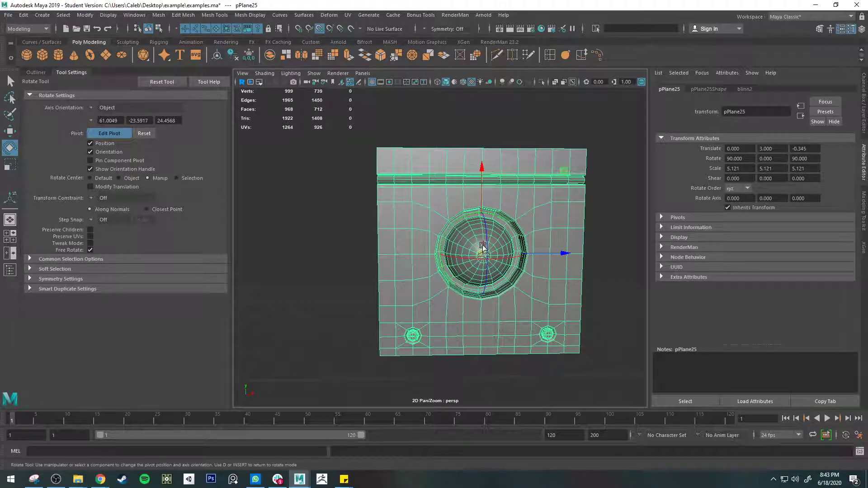
drag(482, 254, 636, 231)
key(Insert)
key(ctrl+z)
- Duplicate the panel, place the copy edge to edge beside the original, and rotate it about the shared edge
key(ctrl+d)
key(w)
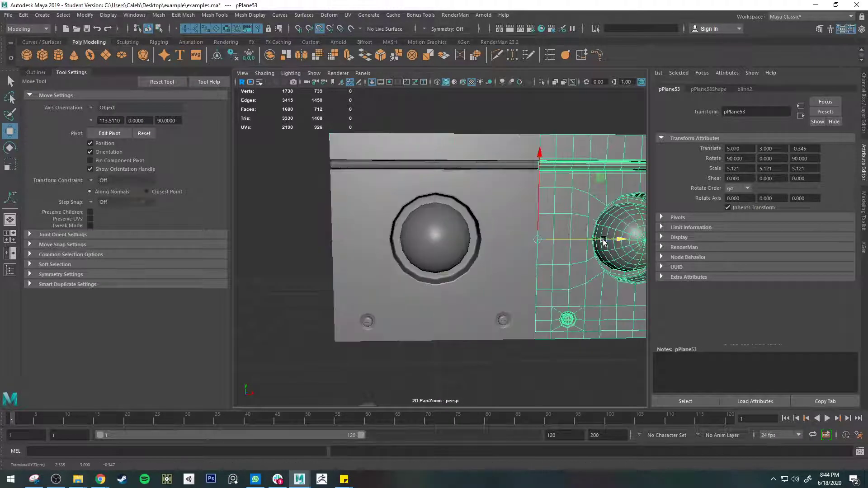
alt+middle_drag(636, 232, 410, 267)
key(e)
drag(419, 250, 444, 299)
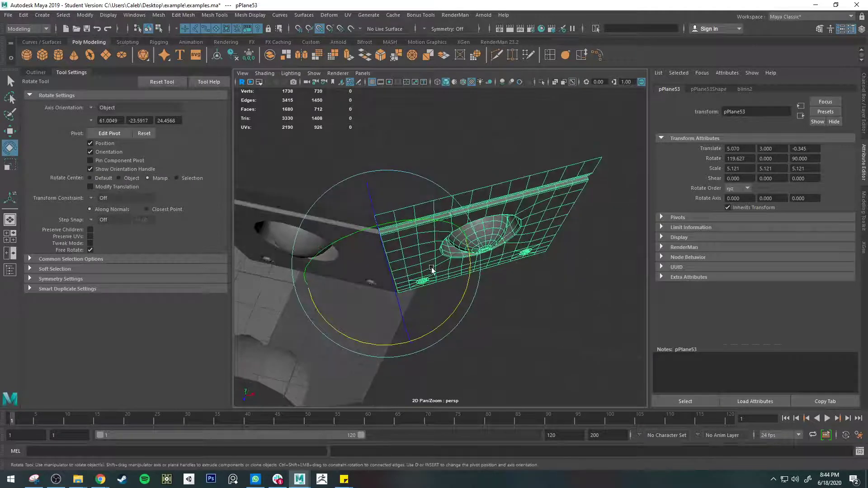
- Undo the copy's rotation and placement, the duplication and the pivot move, leaving only the original panel
key(ctrl+z)
key(ctrl+z)
alt+middle_drag(346, 298, 557, 277)
key(ctrl+z)
key(ctrl+z)
alt+drag(556, 277, 543, 197)
alt+middle_drag(543, 198, 484, 263)
key(q)
alt+drag(485, 262, 483, 281)
- Snap the panel's pivot from the recess centre to the midpoint of the panel's left edge
key(w)
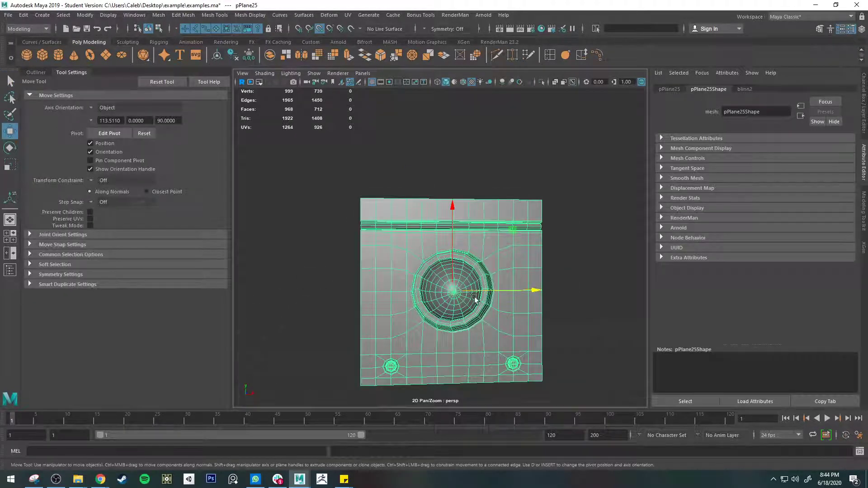
alt+middle_drag(469, 300, 471, 300)
key(d)
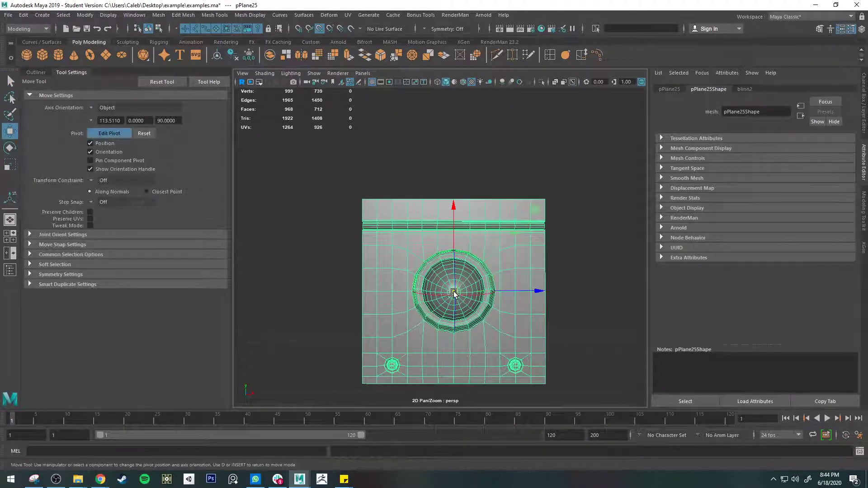
drag(455, 292, 364, 293)
key(d)
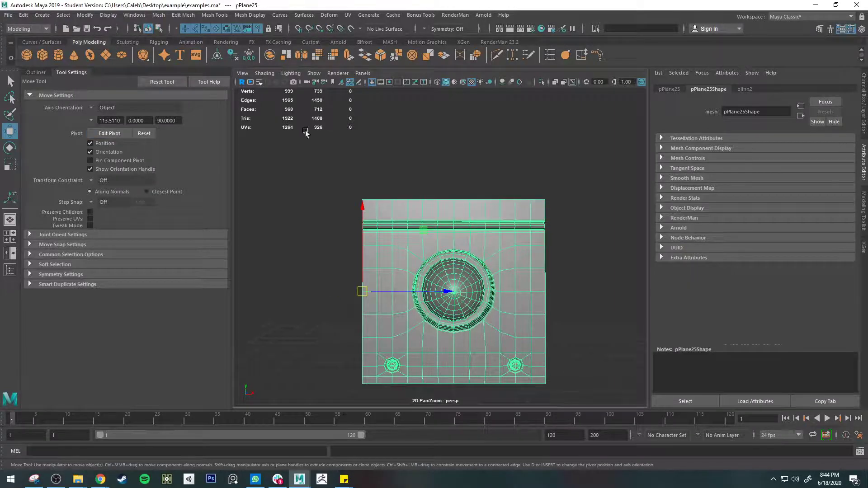
- Open the Duplicate Special options and create nine copies of the panel with an X translate of 2
click(28, 16)
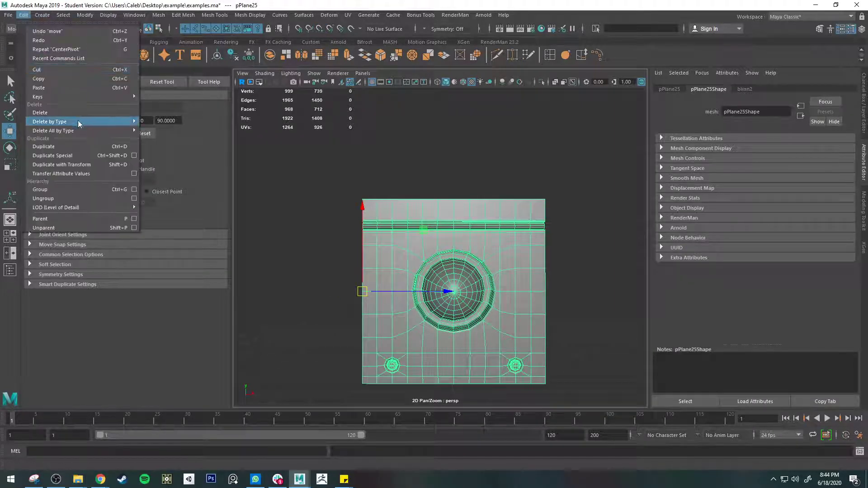
click(134, 156)
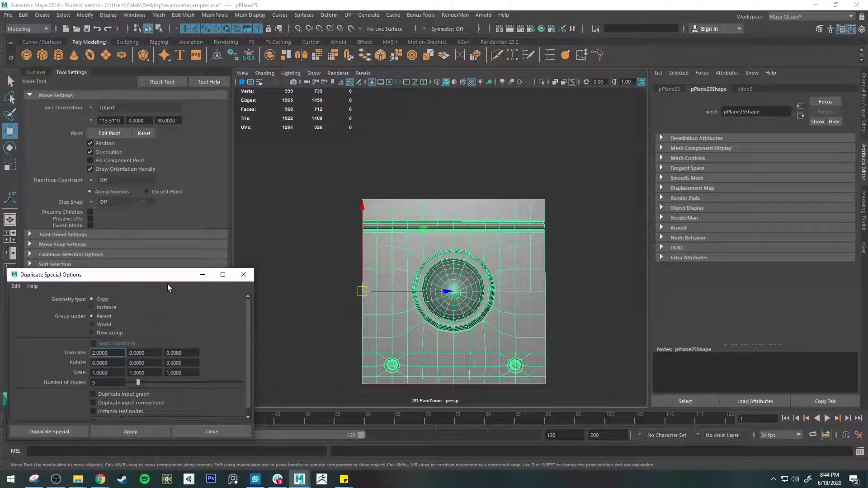
drag(171, 279, 179, 153)
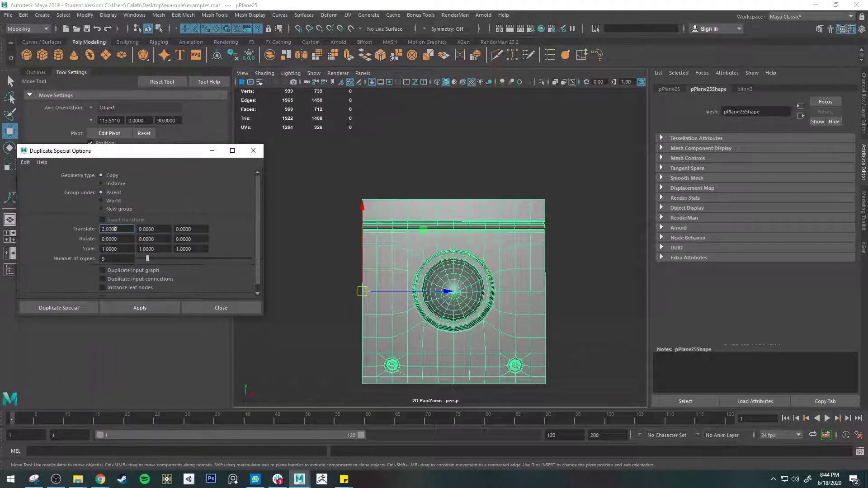
click(128, 306)
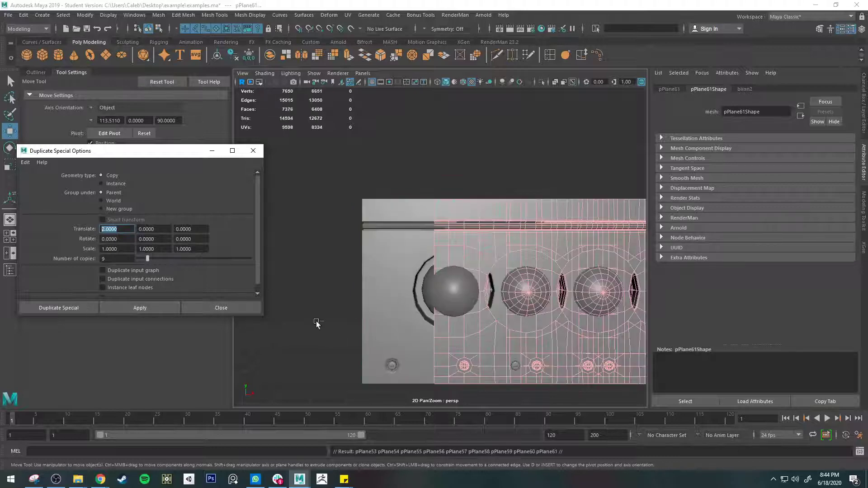
- Undo the nine overlapping copies, keeping the panel's pivot at the midpoint of its left edge
key(ctrl+z)
key(ctrl+z)
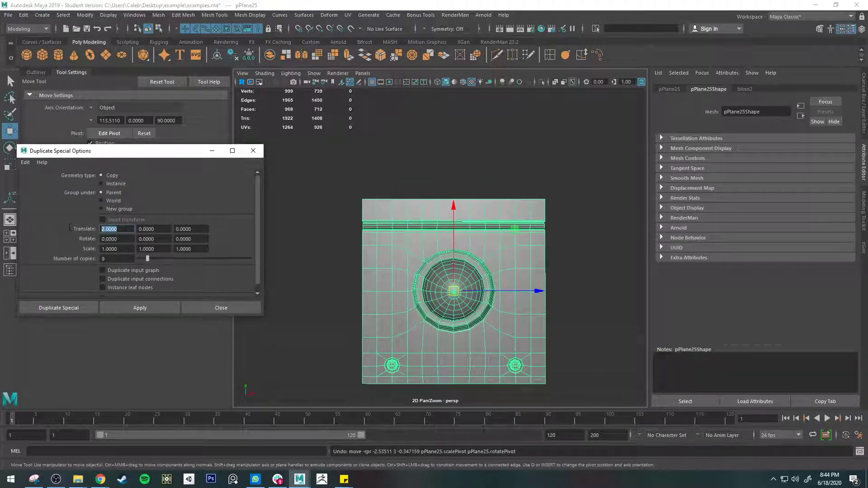
key(shift+z)
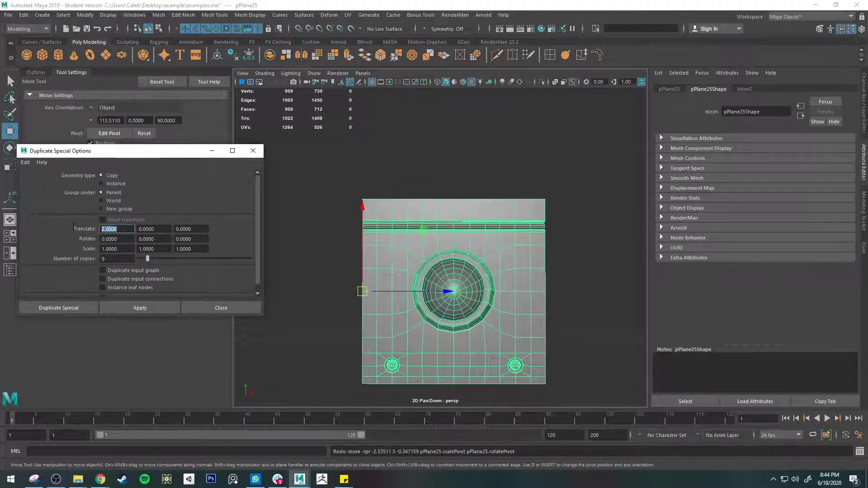
- Duplicate the panel nine times with an X translate of 8.2, and undo the copies
text(8.2)
click(140, 307)
scroll(497, 309, down, 3)
scroll(495, 306, up, 5)
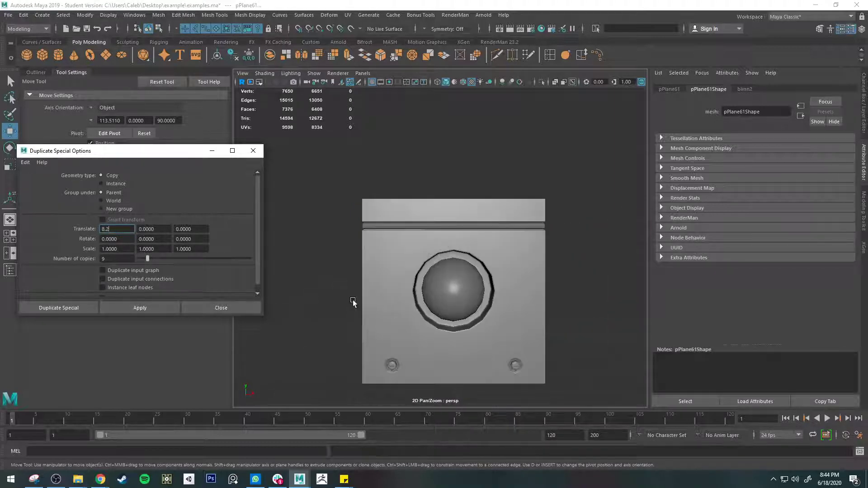
click(353, 300)
key(ctrl+z)
key(ctrl+z)
- Duplicate the panel nine times with an X translate of 5, check the spacing, and undo the copies
drag(121, 230, 76, 230)
text(5)
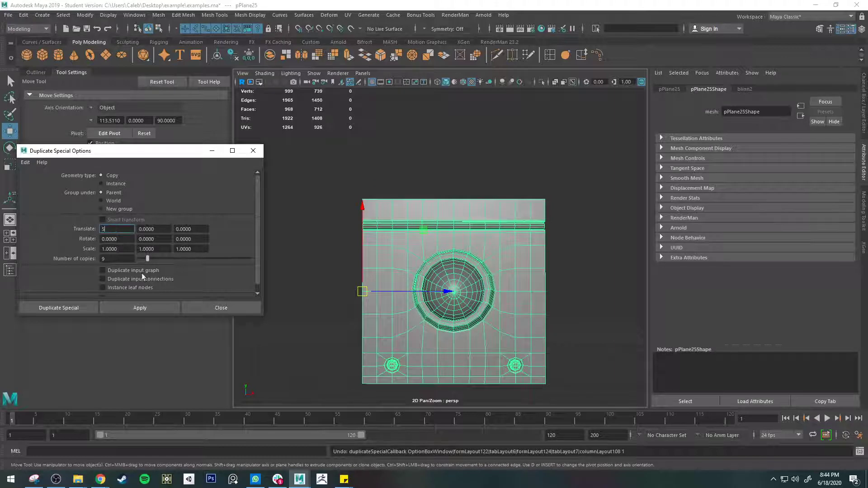
click(140, 307)
scroll(511, 343, down, 5)
alt+middle_drag(518, 338, 492, 313)
scroll(392, 317, up, 5)
click(341, 384)
key(ctrl+z)
key(ctrl+z)
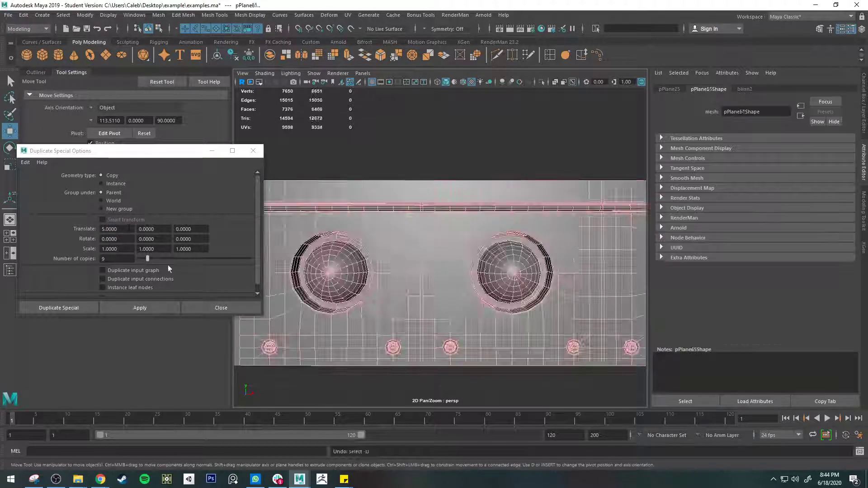
- Set the X translate to 5.2 and create nine copies of the panel
drag(120, 229, 106, 229)
text(2)
click(140, 309)
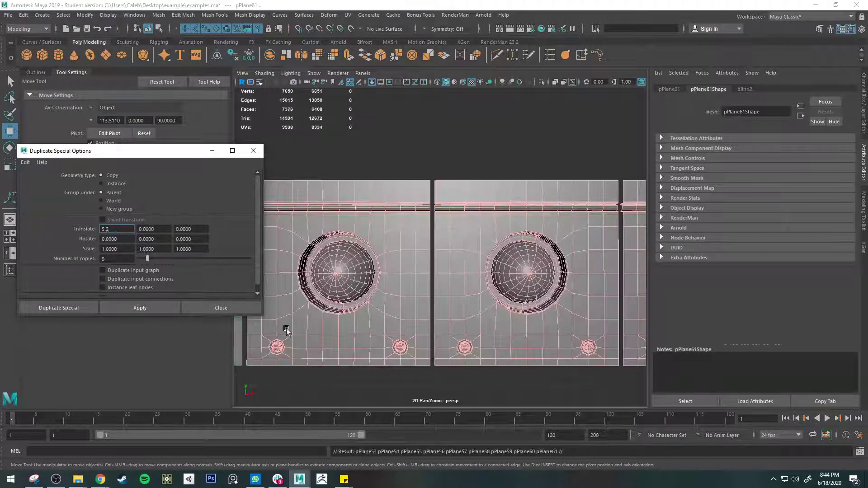
- Replace the copies with nine spaced 5.1 in X, check the seams without a selection, and undo them
click(109, 229)
drag(109, 229, 106, 229)
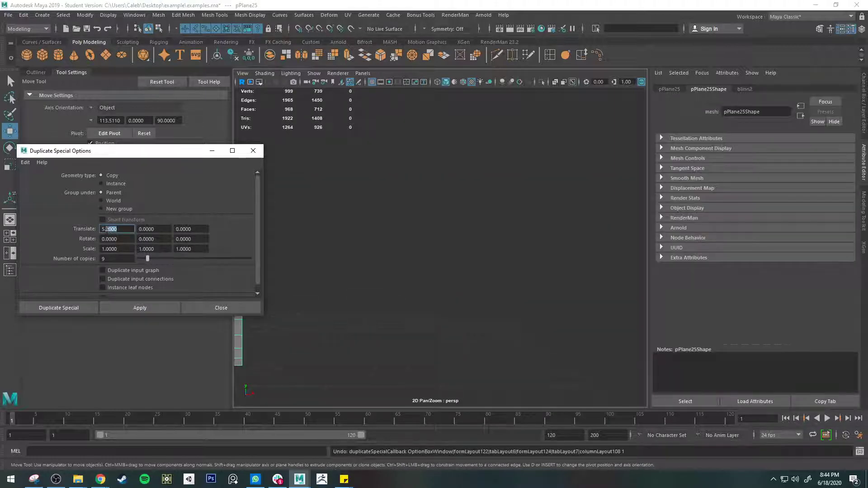
click(144, 309)
click(378, 388)
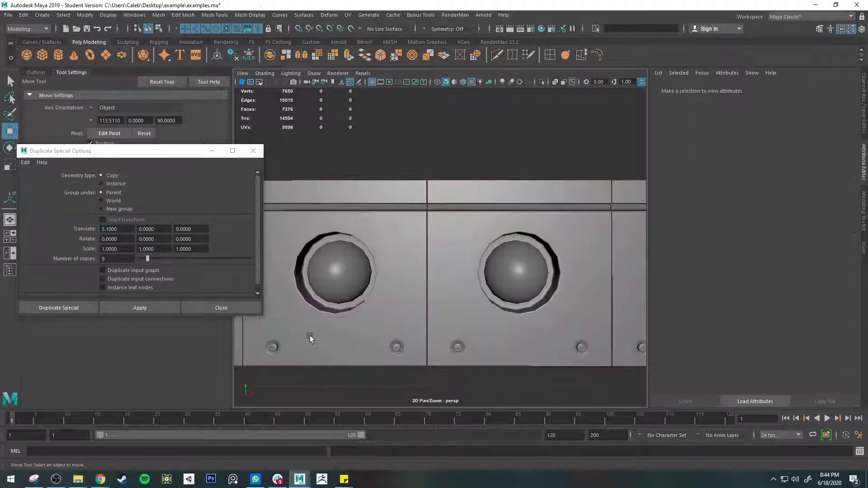
key(ctrl+z)
key(ctrl+z)
- Set the X translate to 5.08, create nine copies to inspect the seams, and undo them
drag(118, 229, 107, 229)
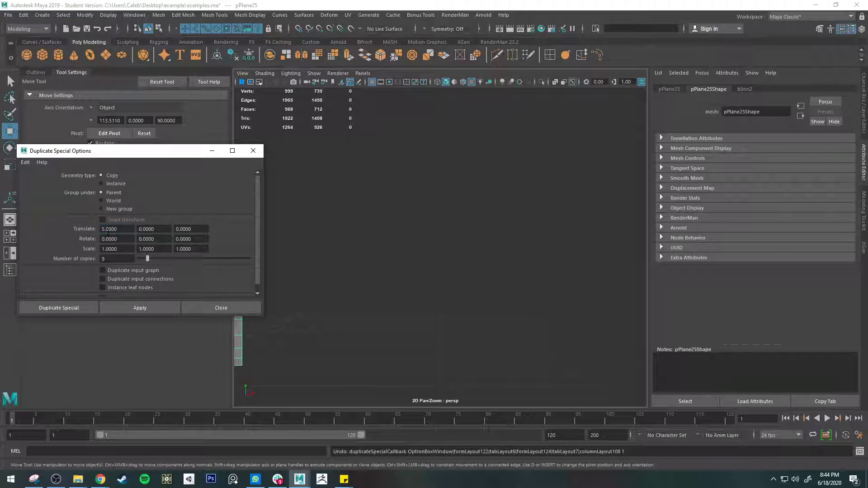
click(138, 307)
alt+middle_drag(358, 307, 438, 305)
alt+drag(438, 305, 440, 304)
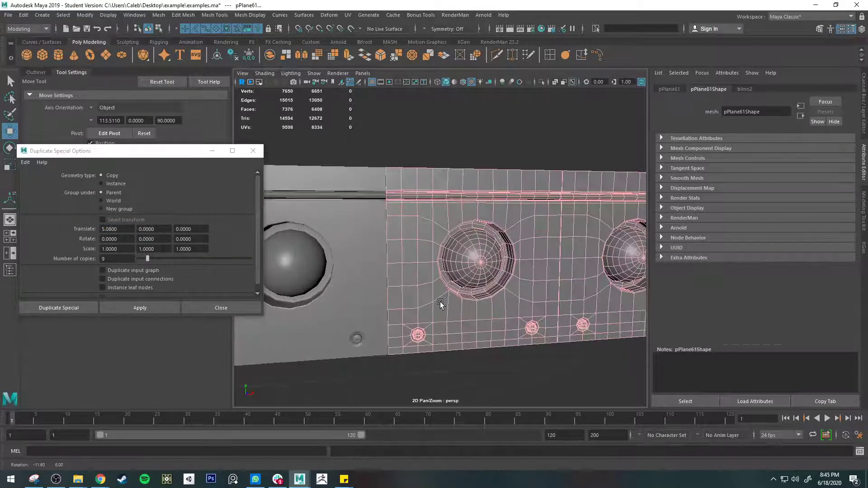
scroll(416, 302, down, 4)
alt+middle_drag(416, 302, 480, 307)
alt+drag(480, 307, 480, 319)
key(ctrl+z)
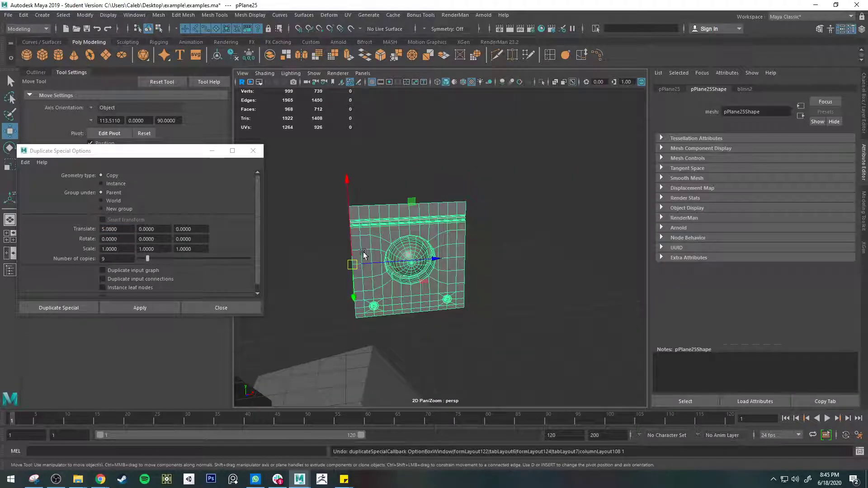
- Set the Y rotation to 36 and create nine copies of the panel from its edge pivot to form a closed ring
scroll(375, 262, up, 3)
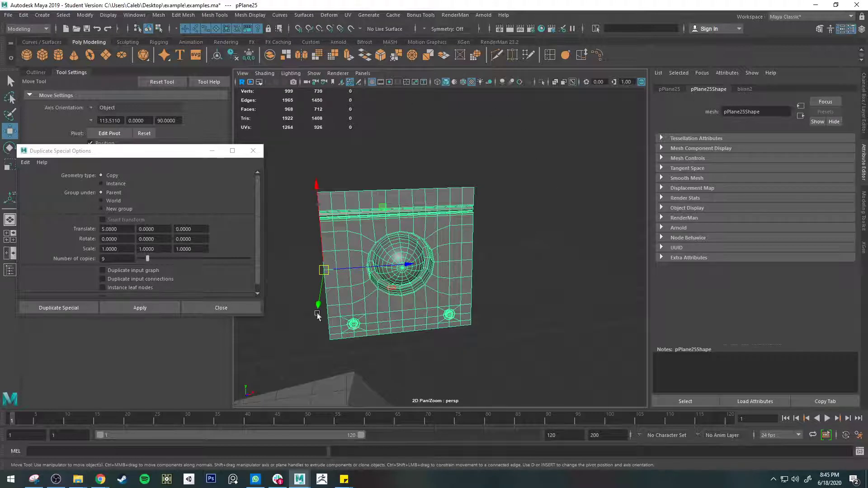
drag(159, 241, 145, 239)
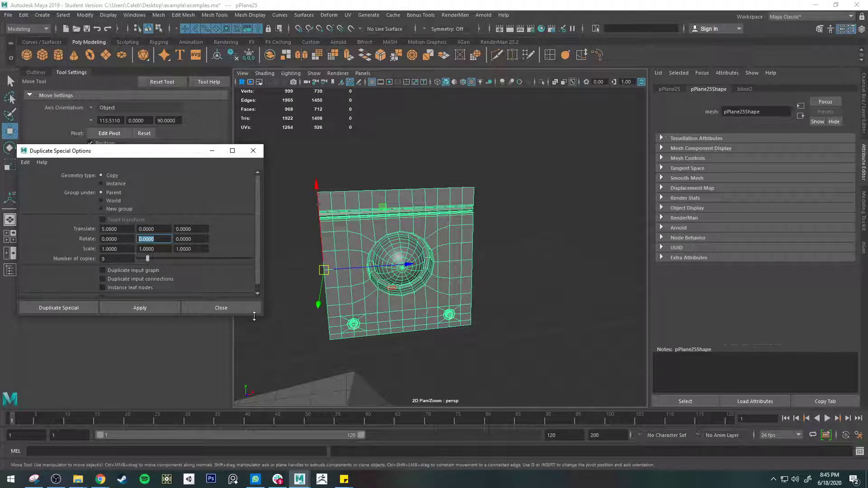
text(36)
click(147, 308)
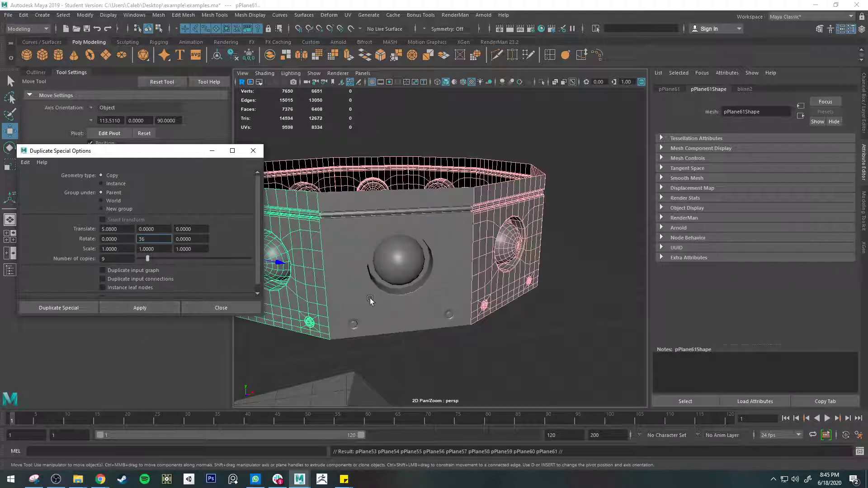
alt+drag(473, 287, 451, 344)
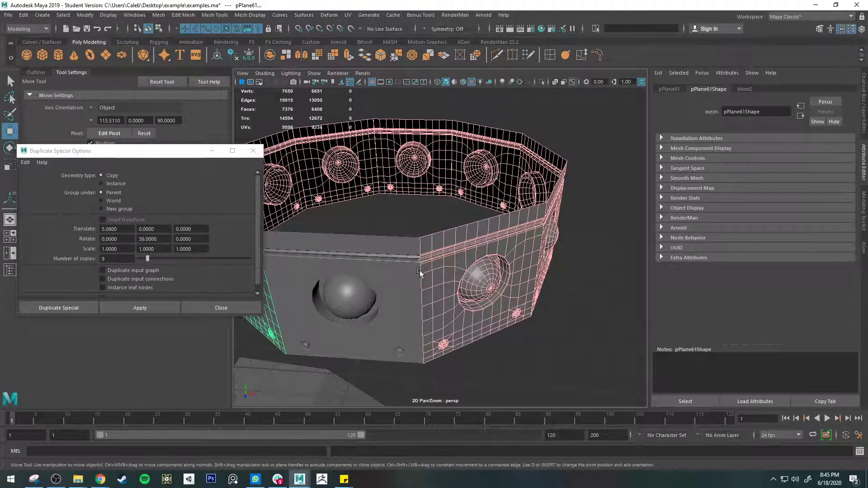
alt+drag(522, 270, 471, 282)
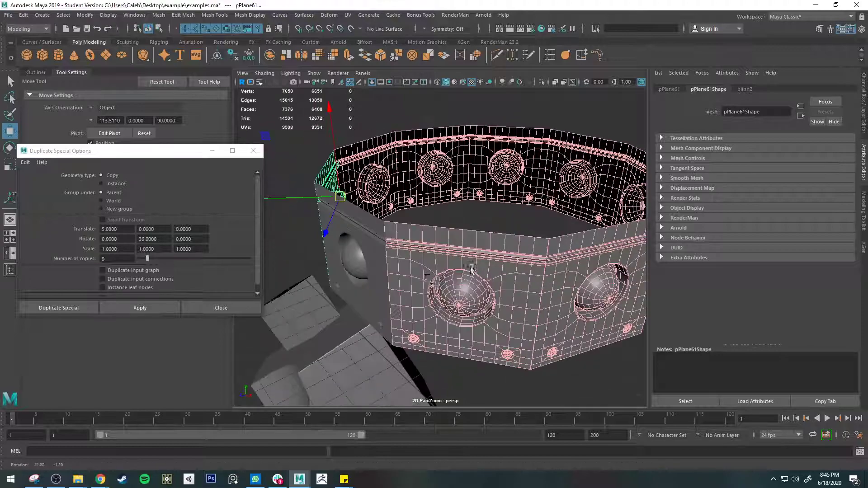
alt+drag(563, 286, 365, 273)
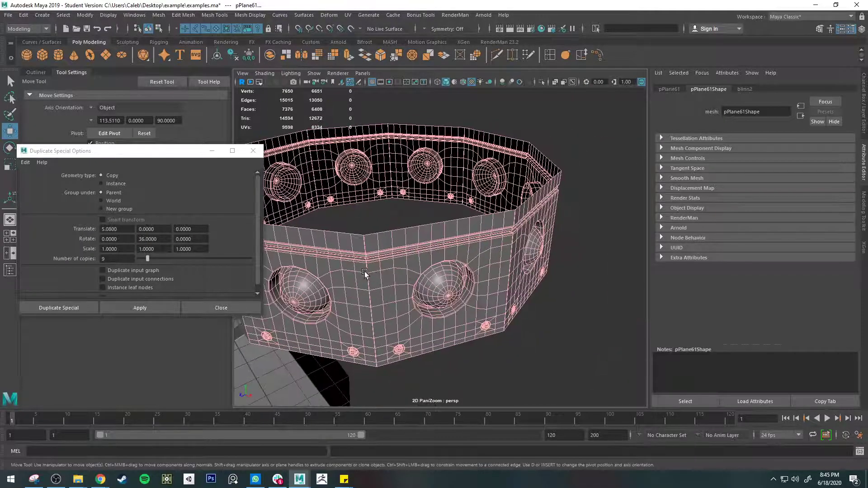
alt+drag(465, 264, 431, 279)
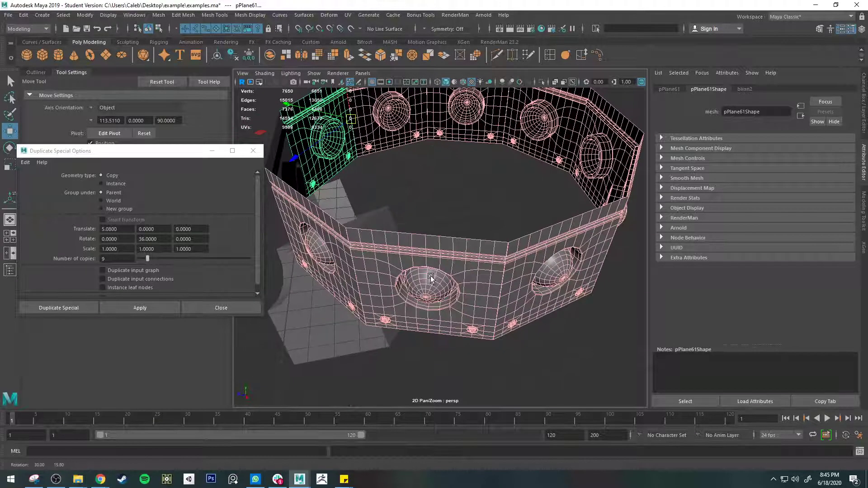
alt+drag(592, 244, 492, 326)
- Undo the ring and the edge pivot, and repeat the same duplication with the panel's pivot at its centre
key(ctrl+z)
key(ctrl+z)
key(ctrl+z)
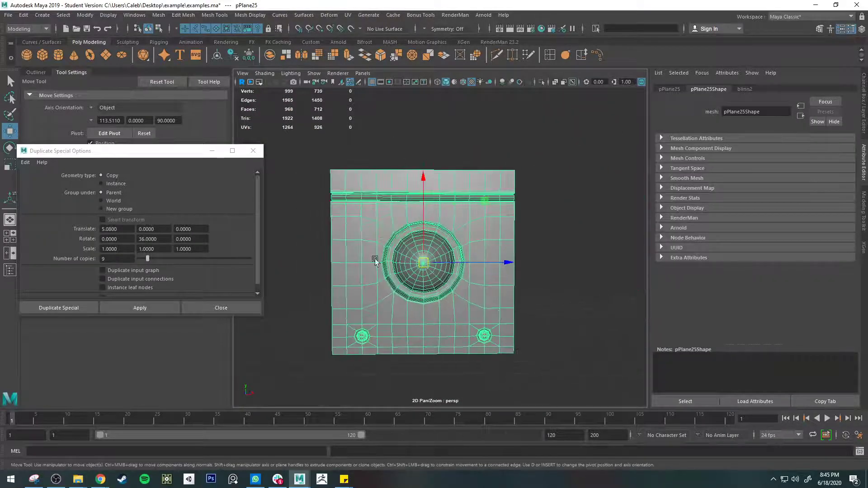
click(149, 309)
alt+drag(273, 321, 482, 289)
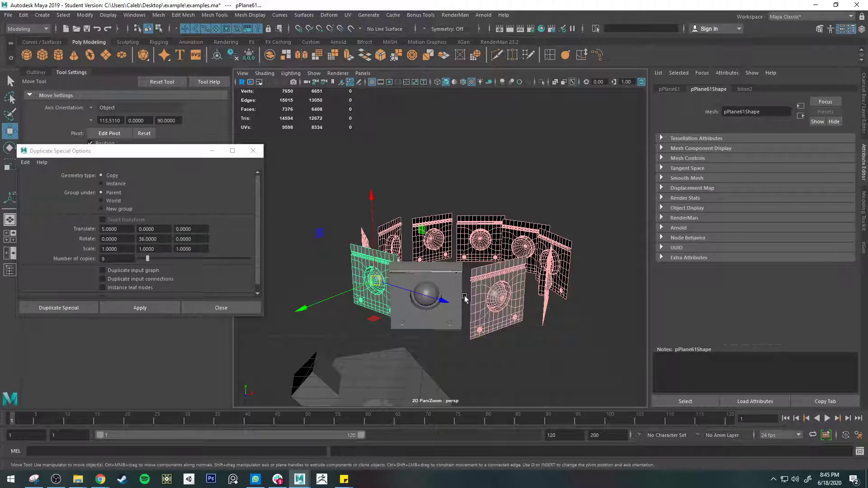
- Try to rotate the copy beside the original panel about its central pivot, and undo the rotation
click(449, 286)
key(e)
drag(450, 332, 550, 311)
click(514, 304)
key(ctrl+z)
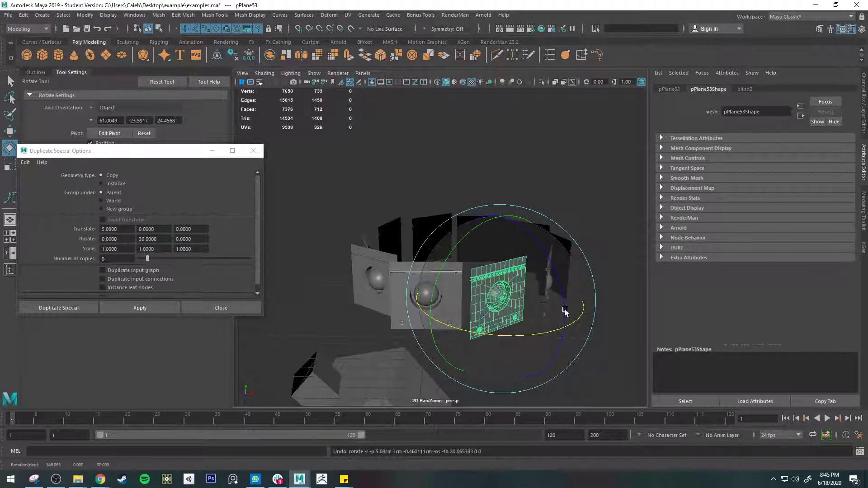
- Undo the panel duplication and clear the panel from the scene, leaving only the cube-based model with nothing selected
key(ctrl+z)
key(ctrl+z)
key(ctrl+z)
key(ctrl+z)
key(ctrl+z)
mouse_move(508, 368)
alt+right_down()
mouse_move(512, 355)
mouse_move(491, 367)
alt+right_up()
alt+middle_drag(491, 367, 516, 307)
click(519, 305)
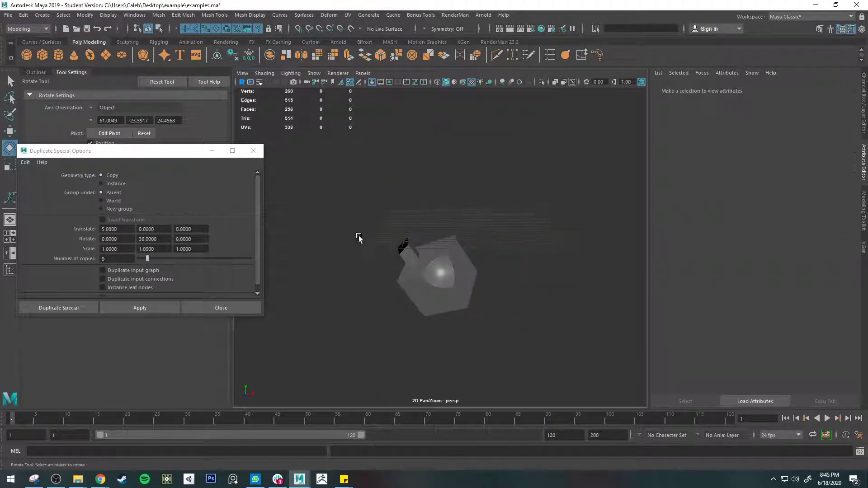
- Select the cube-based model for moving and turn its flat side with the uneven edge rows towards the view
alt+right_drag(358, 238, 441, 215)
click(462, 311)
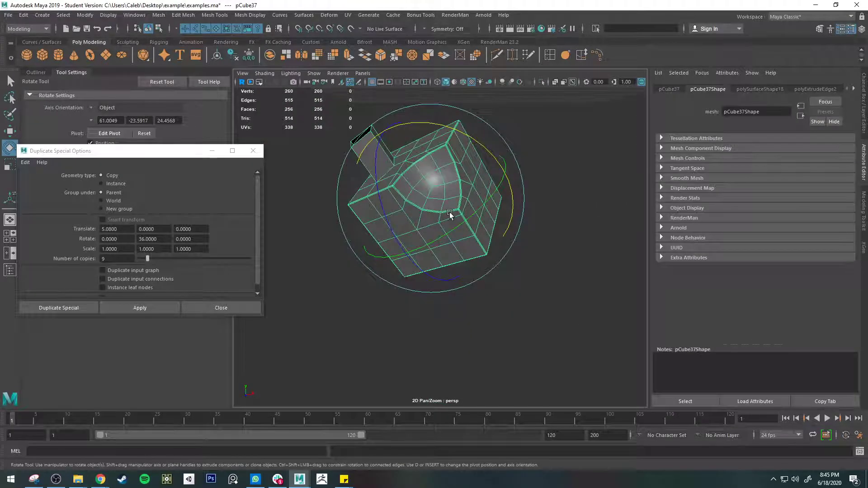
key(w)
alt+middle_drag(455, 202, 462, 245)
alt+drag(461, 245, 386, 223)
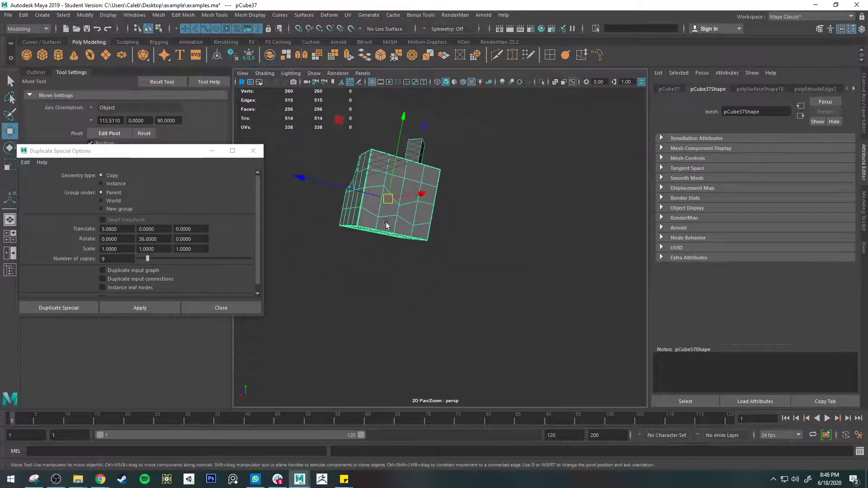
scroll(399, 217, up, 5)
alt+middle_drag(339, 176, 466, 259)
alt+drag(463, 294, 444, 287)
alt+right_drag(444, 286, 433, 259)
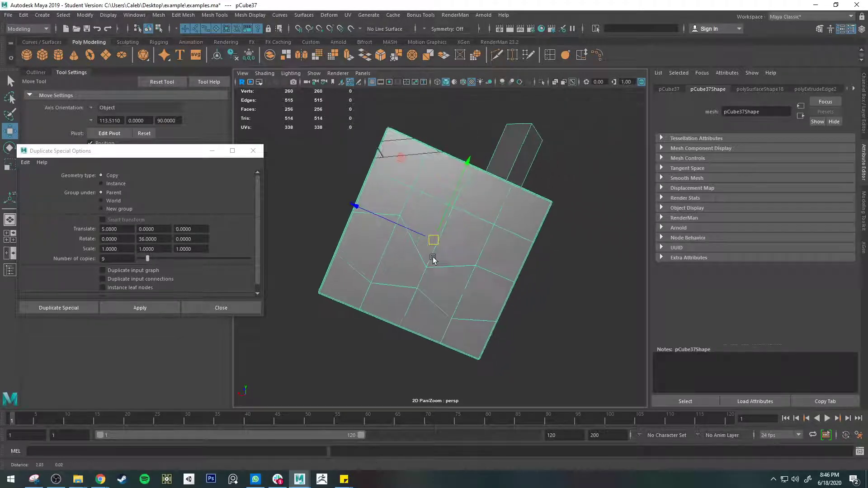
- Switch the model to vertex editing and select the three interior vertices of the uneven upper row for moving
key(q)
right_drag(387, 232, 349, 229)
click(355, 218)
mouse_move(450, 252)
alt+mouse_down()
mouse_move(489, 267)
mouse_move(462, 245)
alt+mouse_up()
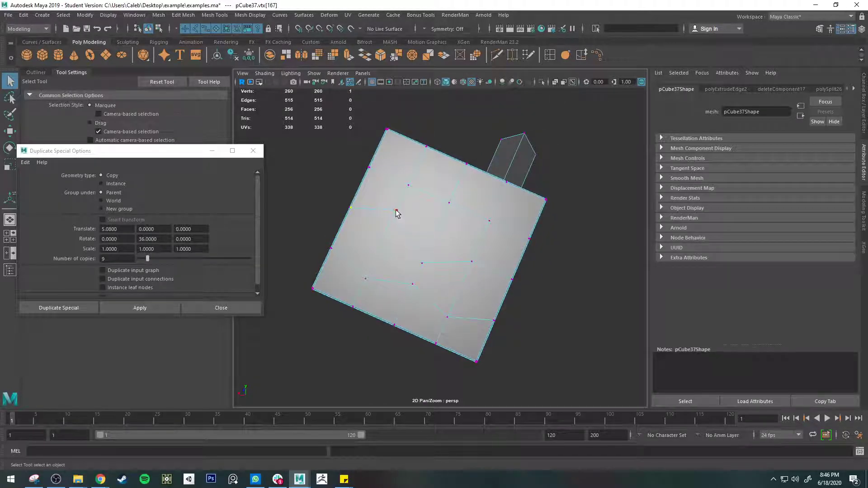
key(w)
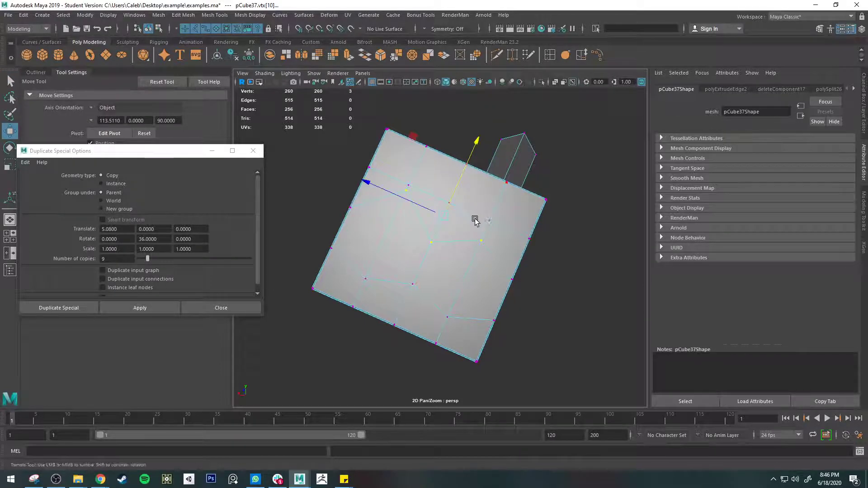
- Scale the three selected vertices flat along the object's Y axis so they form a straight row
alt+drag(475, 219, 449, 239)
key(f)
scroll(482, 243, down, 4)
scroll(449, 239, down, 2)
key(e)
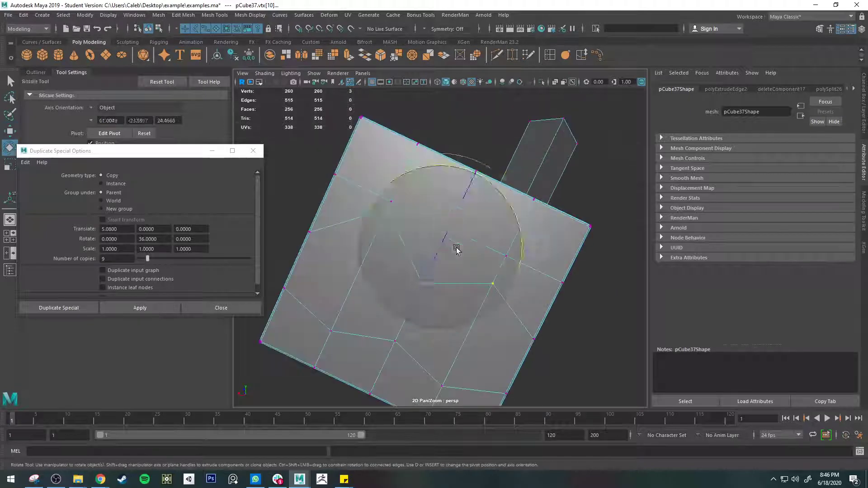
key(r)
drag(474, 174, 424, 271)
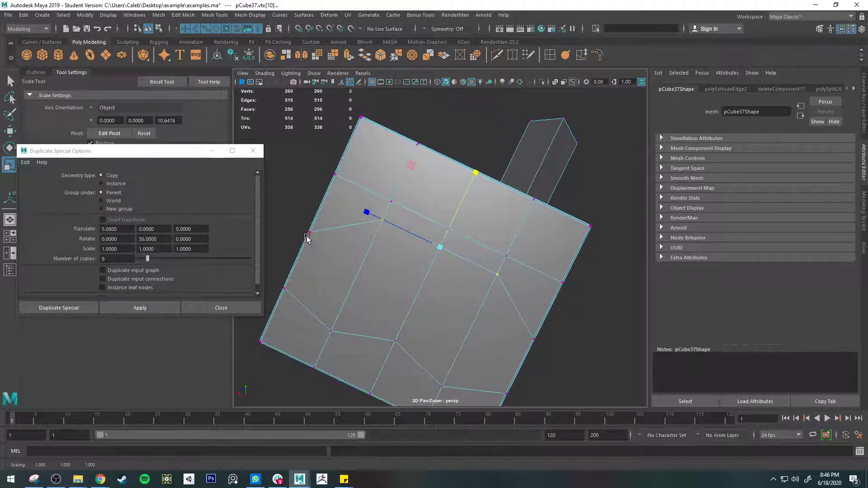
- Move the straightened vertex row along the object's Y axis to line up with the adjoining side's edge row
alt+drag(548, 340, 408, 279)
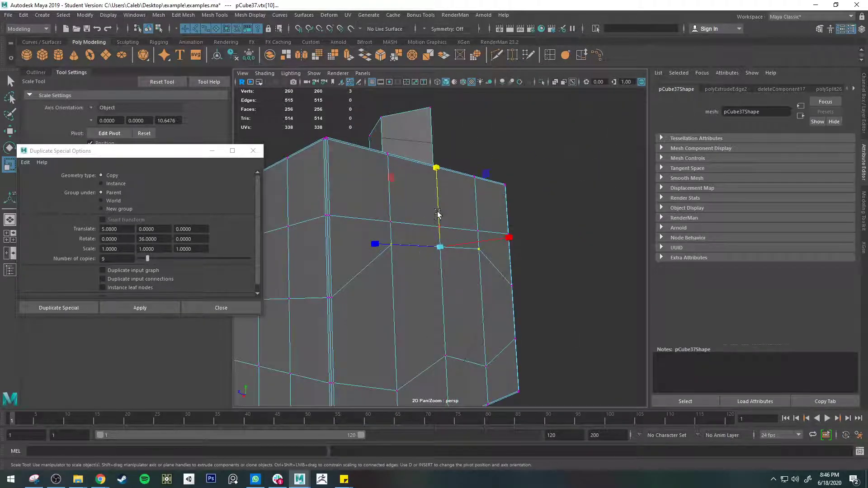
key(w)
drag(438, 213, 441, 208)
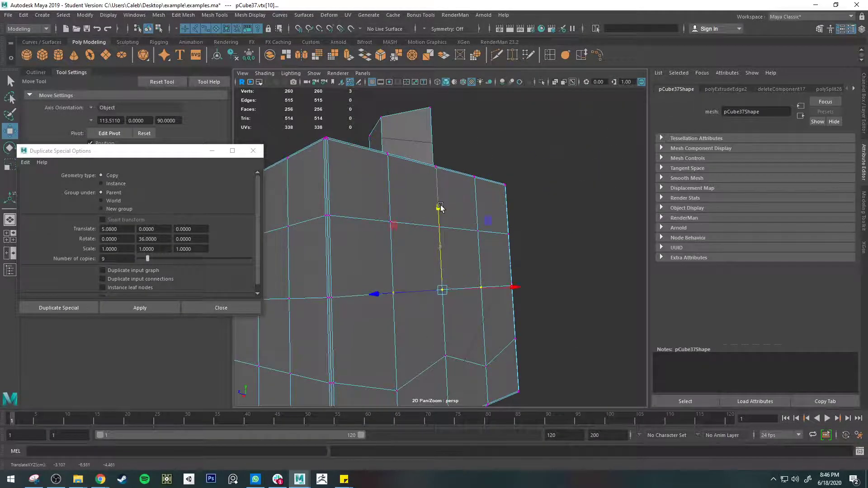
- Undo the upper vertex row's straightening and snap the selected vertices' pivot to the corner-edge vertex at the end of that row
key(ctrl+z)
alt+middle_drag(473, 298, 531, 246)
alt+drag(531, 246, 497, 259)
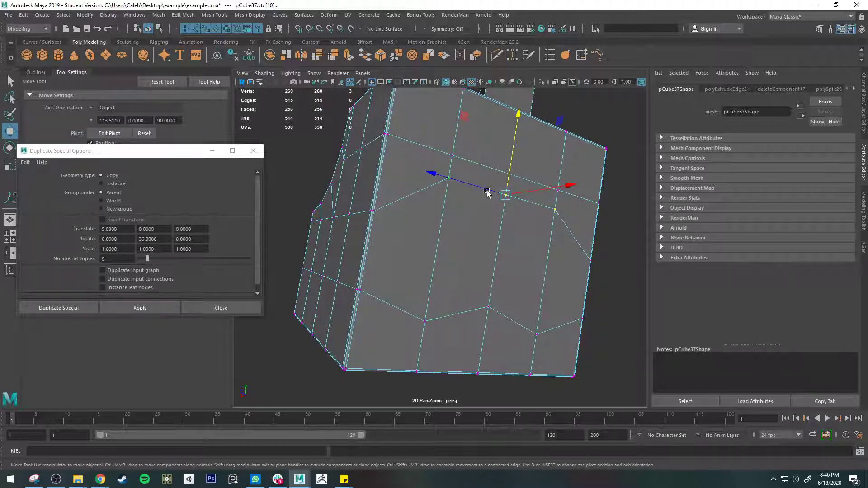
key(d)
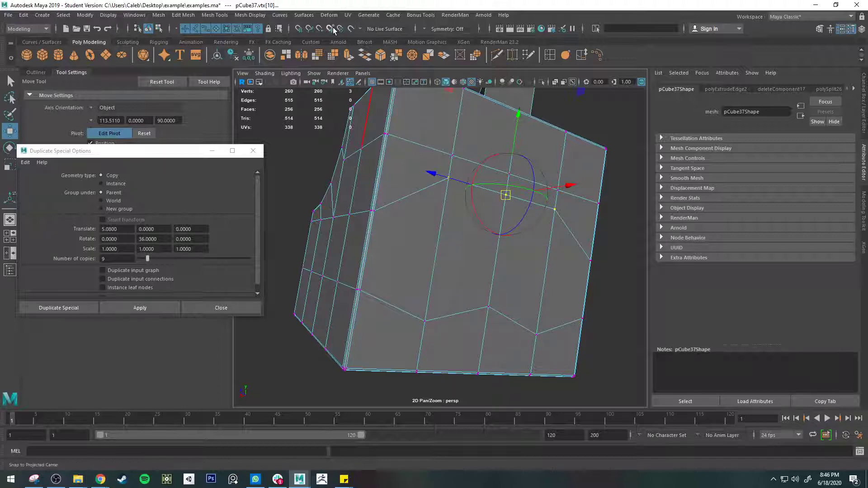
click(375, 211)
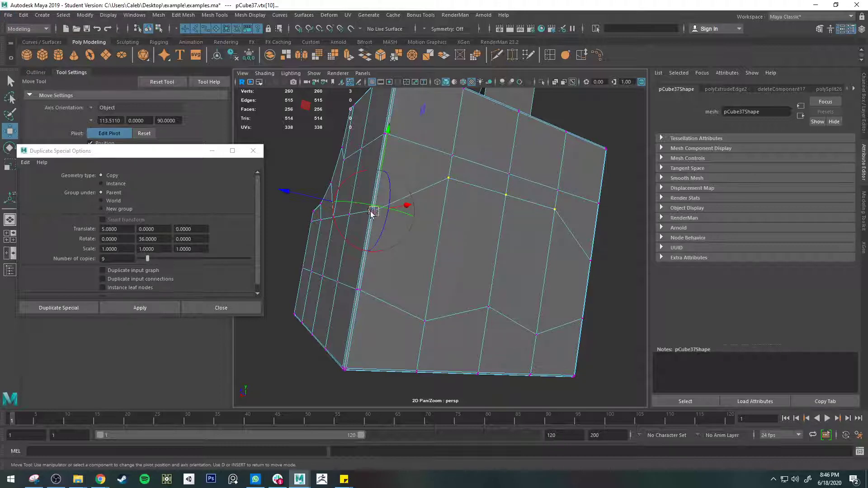
- Scale the three selected vertices flat along the object's Y axis so they line up with the pivot vertex on the corner edge
key(r)
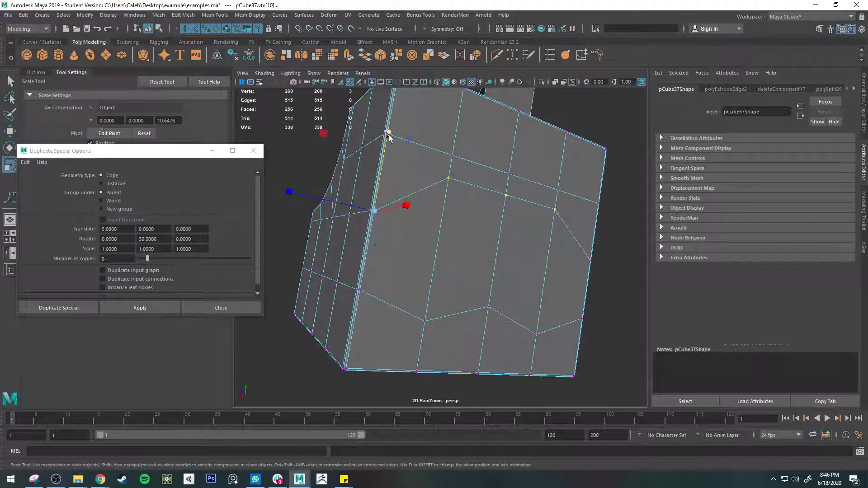
alt+drag(436, 169, 382, 183)
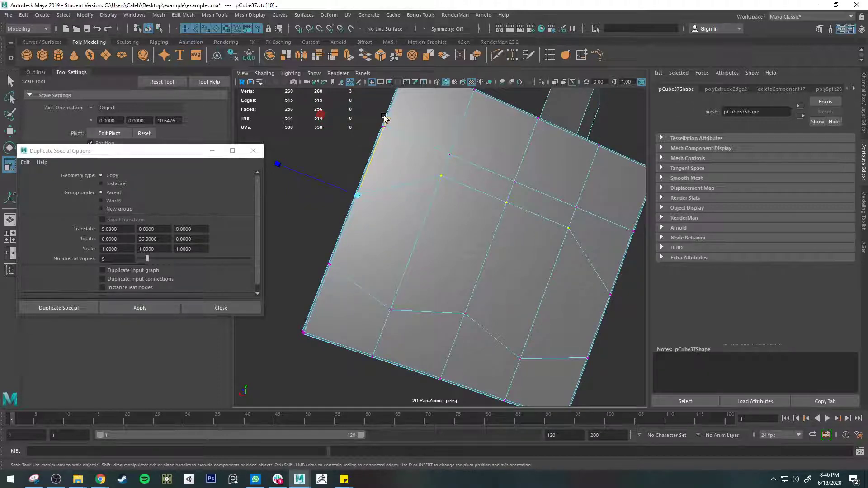
drag(384, 118, 330, 225)
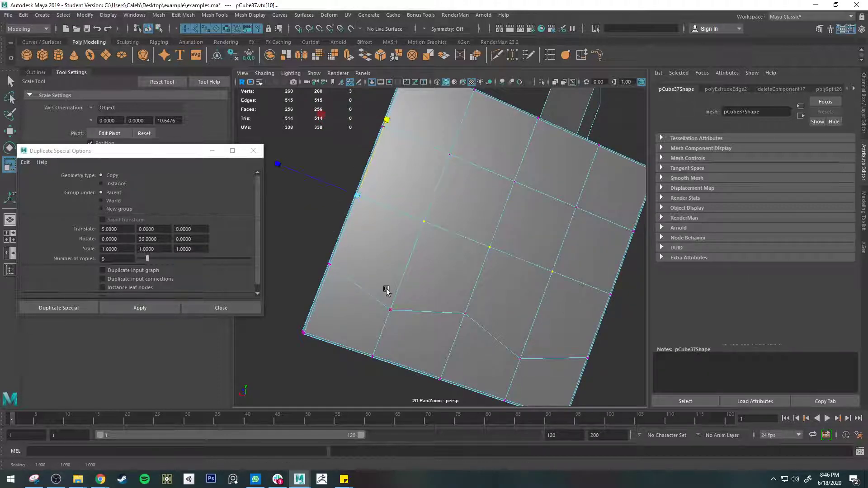
- Select the three interior vertices of the uneven lower row on the flat side
click(391, 310)
shift+click(465, 313)
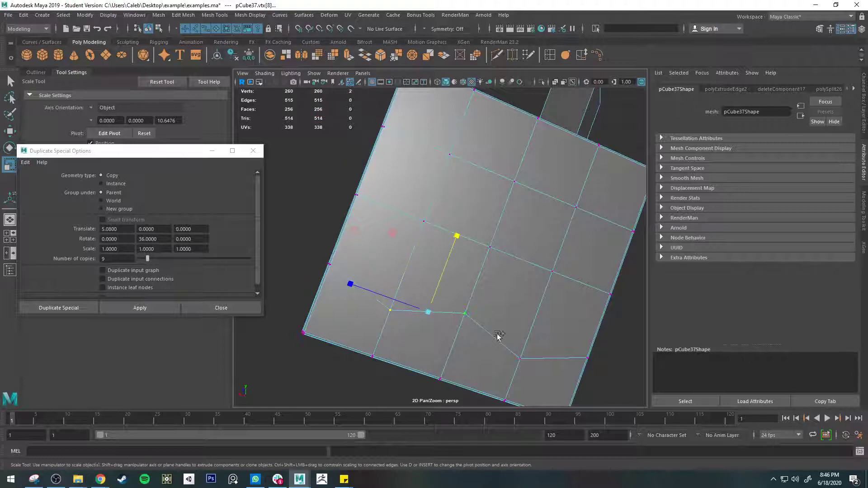
shift+click(519, 357)
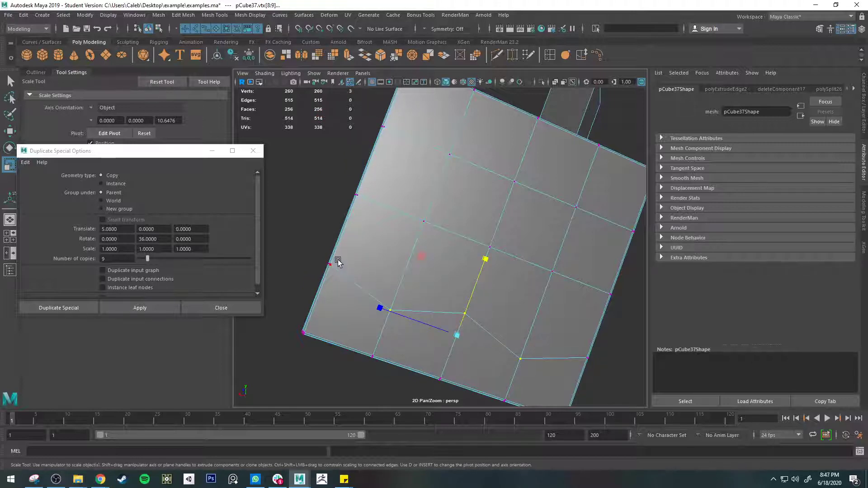
- Align the lower row's custom pivot to the face grid and snap it to the side-edge vertex at the end of that row
key(d)
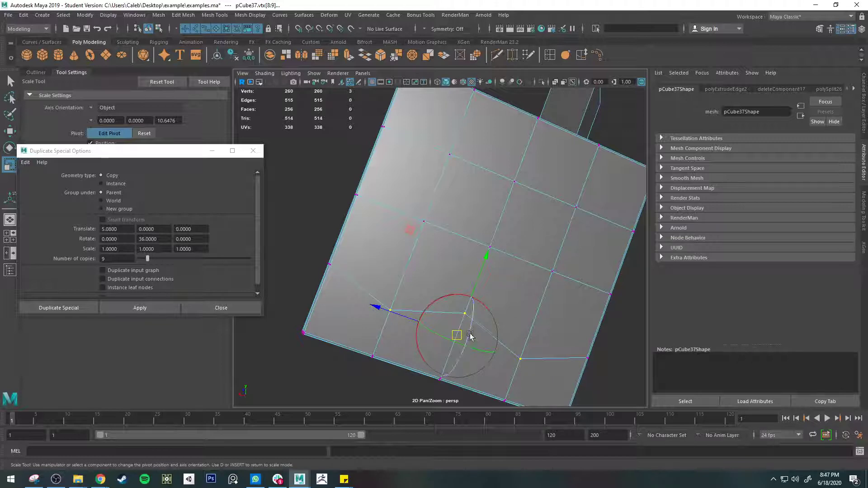
click(331, 265)
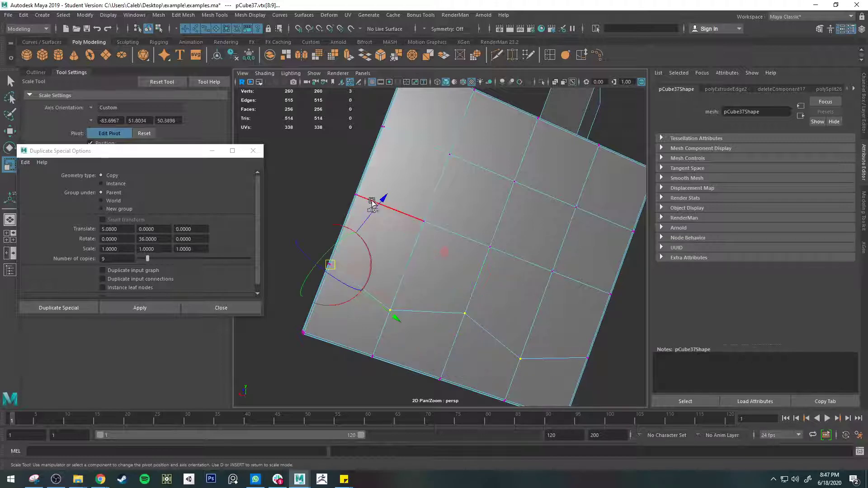
click(467, 316)
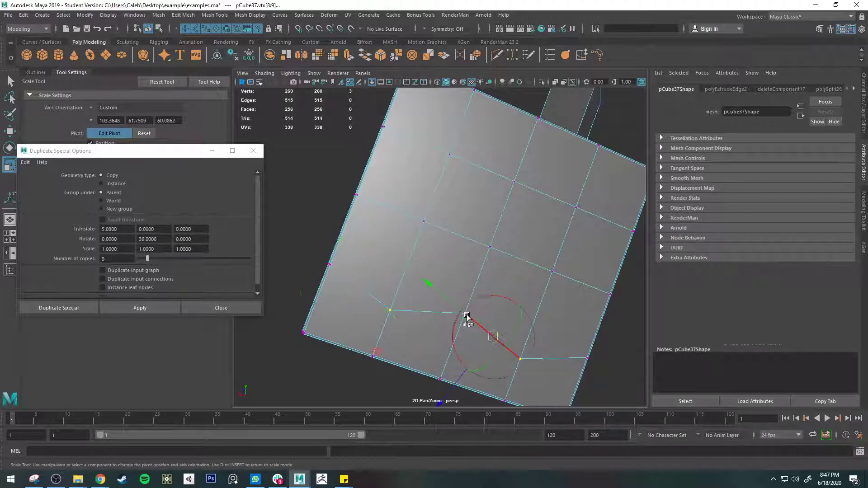
click(390, 310)
click(476, 294)
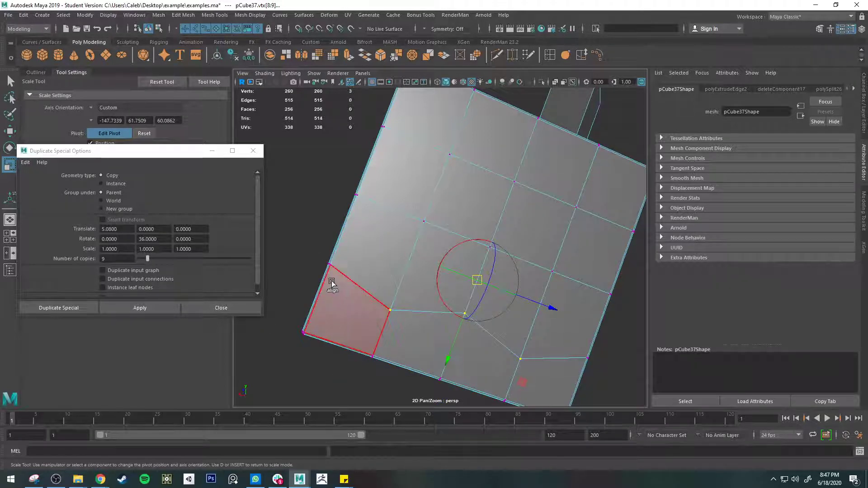
click(331, 263)
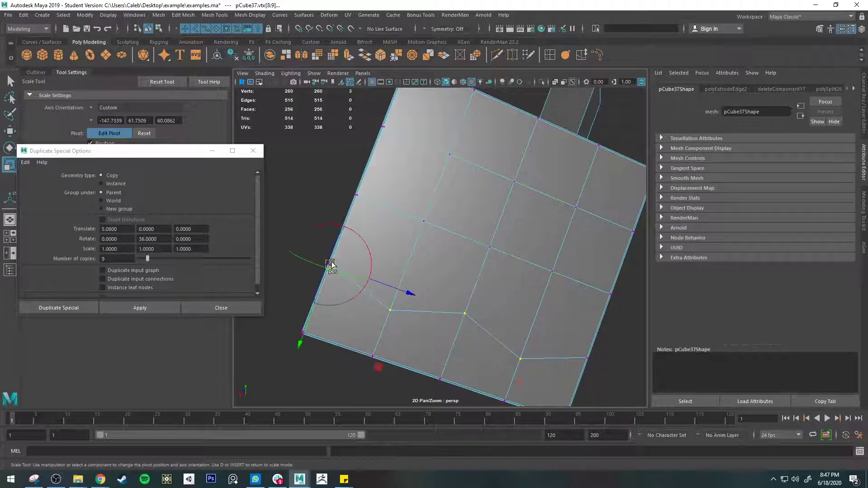
key(d)
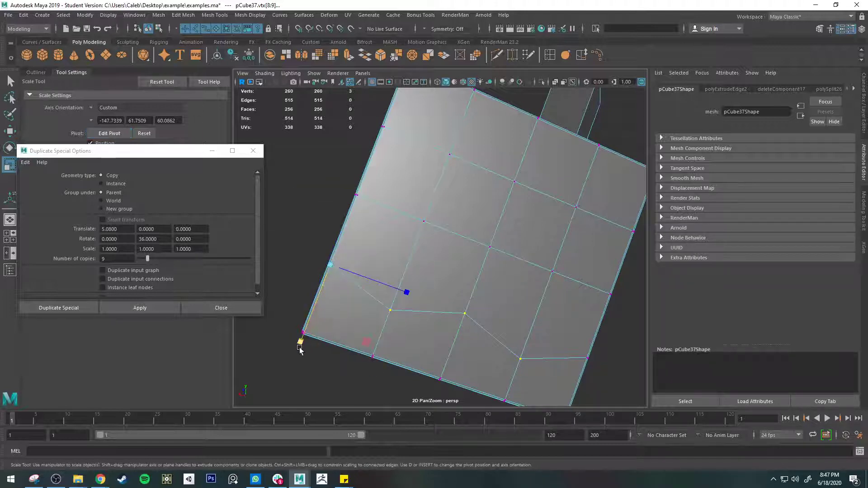
- Scale the lower row's vertices flat along the pivot's Y axis to meet the side-edge vertex, and return to object selection
drag(299, 348, 367, 213)
key(q)
right_drag(468, 239, 435, 221)
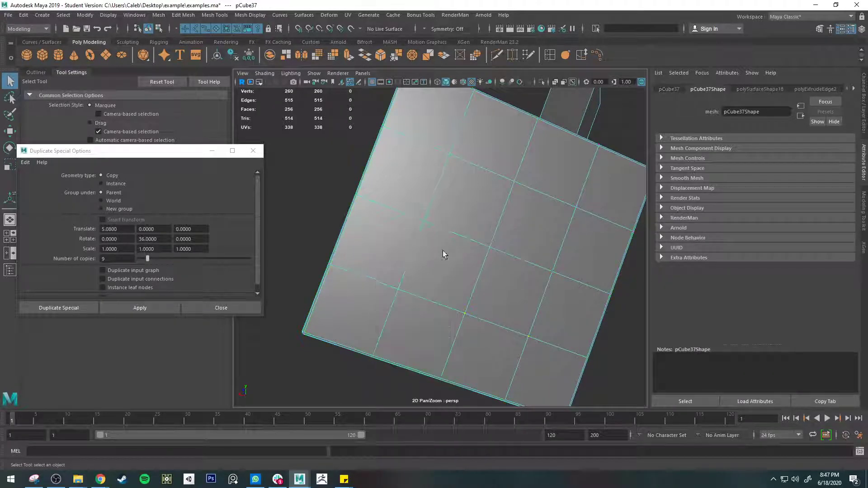
- Bring the whole model with its curved cutout into view and close the Duplicate Special options
alt+drag(443, 251, 457, 317)
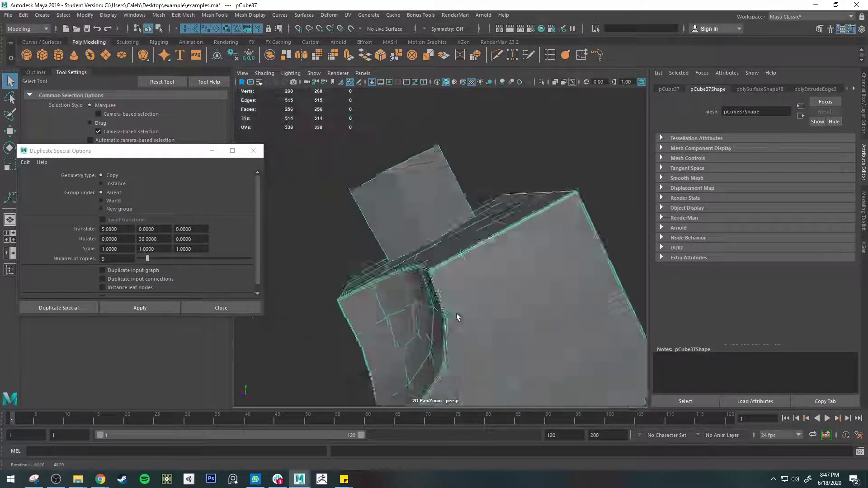
scroll(457, 317, down, 6)
scroll(456, 321, up, 2)
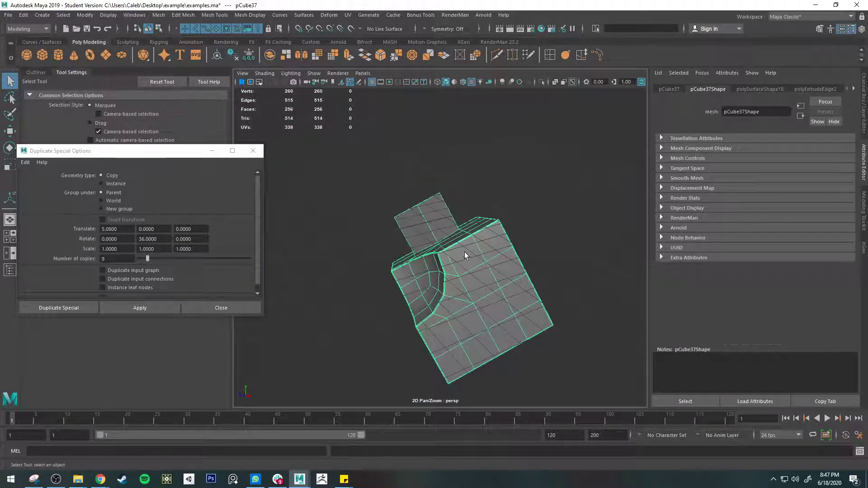
click(221, 309)
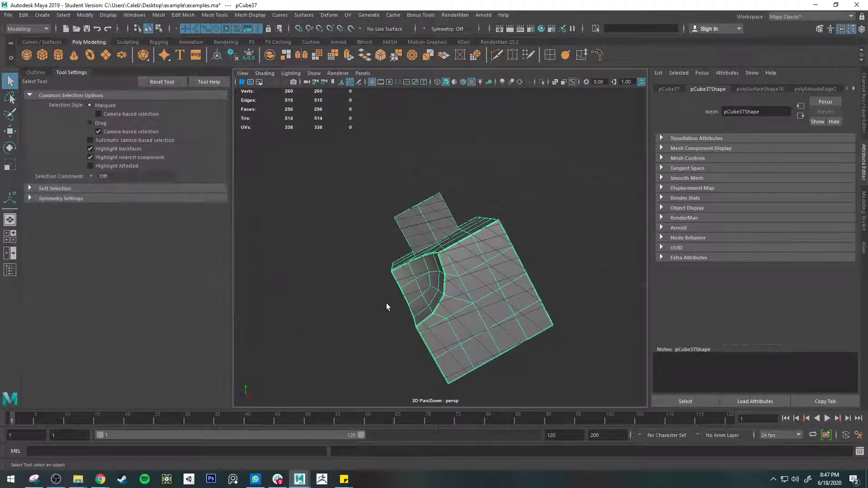